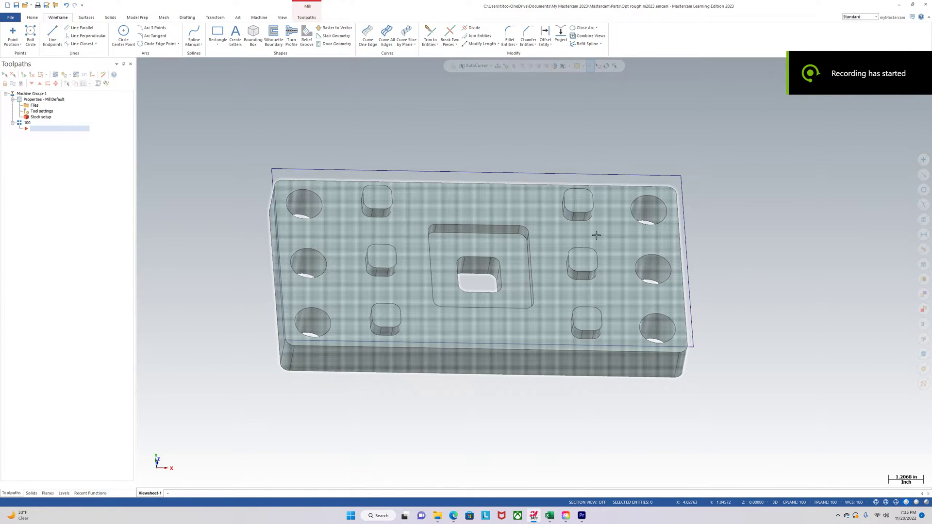
Examine the plate's holes, raised bosses, centre pocket and rectangular boundary from several angles, ending in the top view.
scroll(193, 377, down, 2)
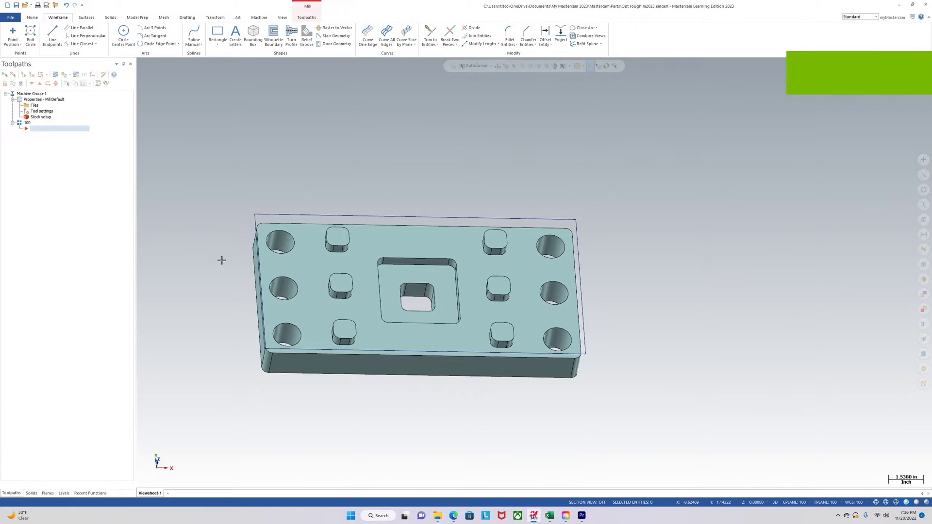
mouse_move(173, 301)
middle_down()
mouse_move(220, 264)
mouse_move(240, 289)
mouse_move(210, 273)
mouse_move(166, 308)
middle_up()
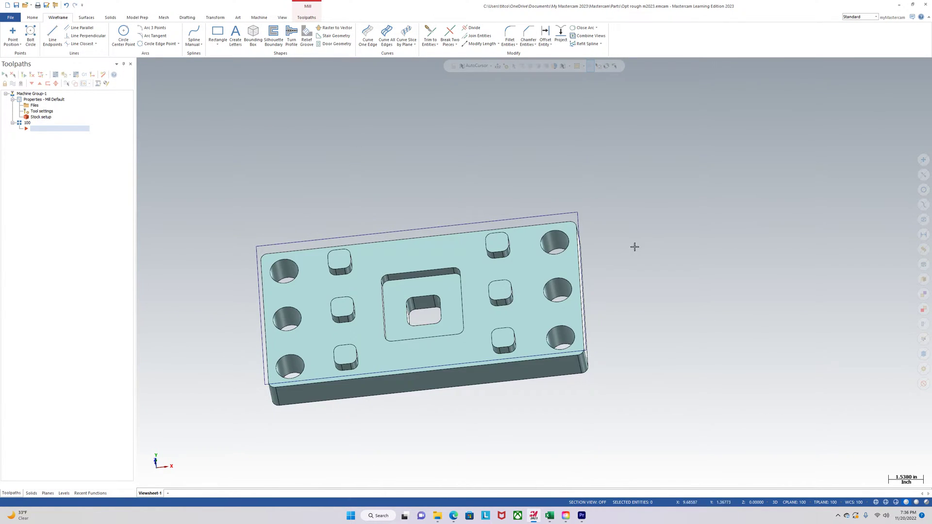
mouse_move(628, 242)
middle_down()
mouse_move(597, 272)
mouse_move(621, 241)
middle_up()
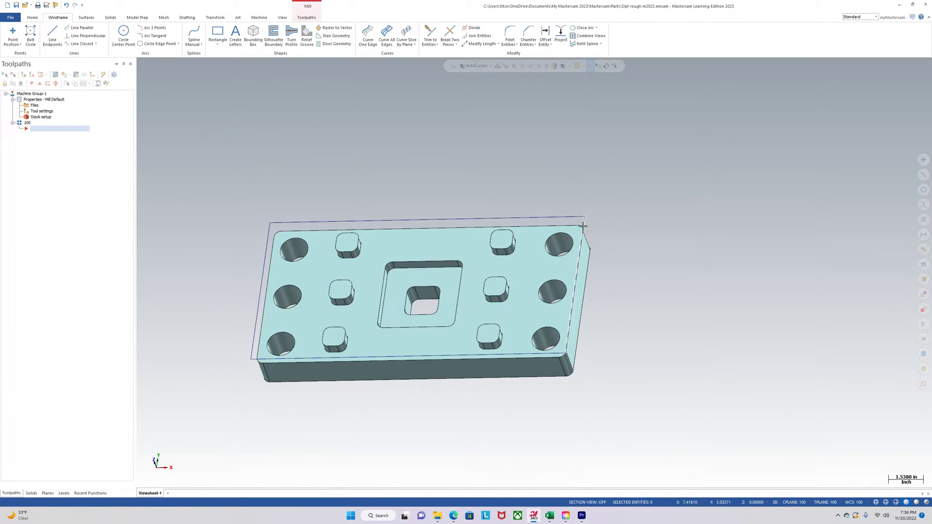
right_click(328, 182)
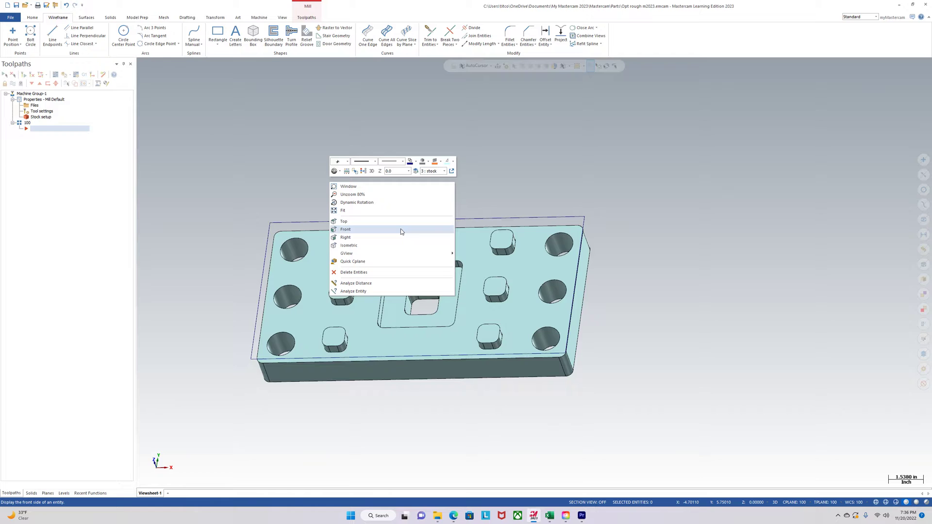
click(399, 221)
middle_drag(401, 221, 406, 199)
middle_drag(527, 158, 519, 194)
click(519, 194)
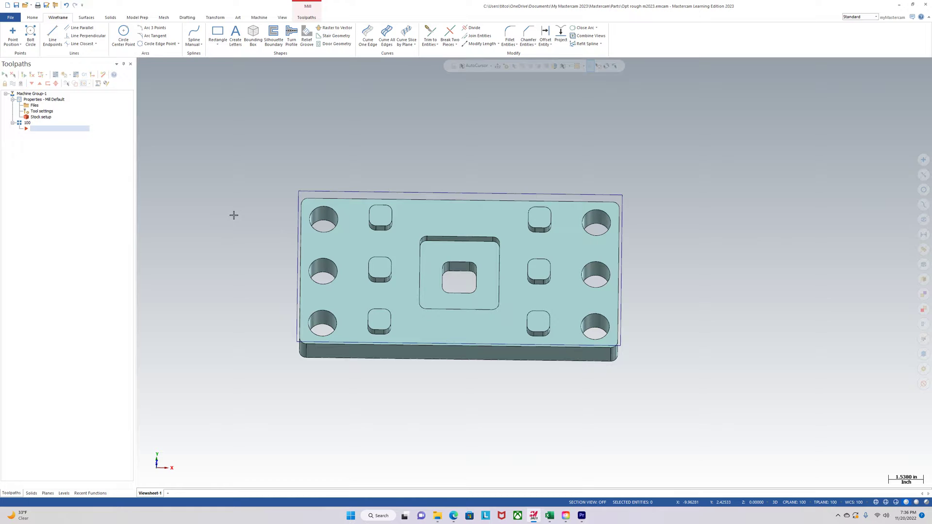
right_click(235, 215)
click(227, 158)
right_click(227, 158)
click(241, 199)
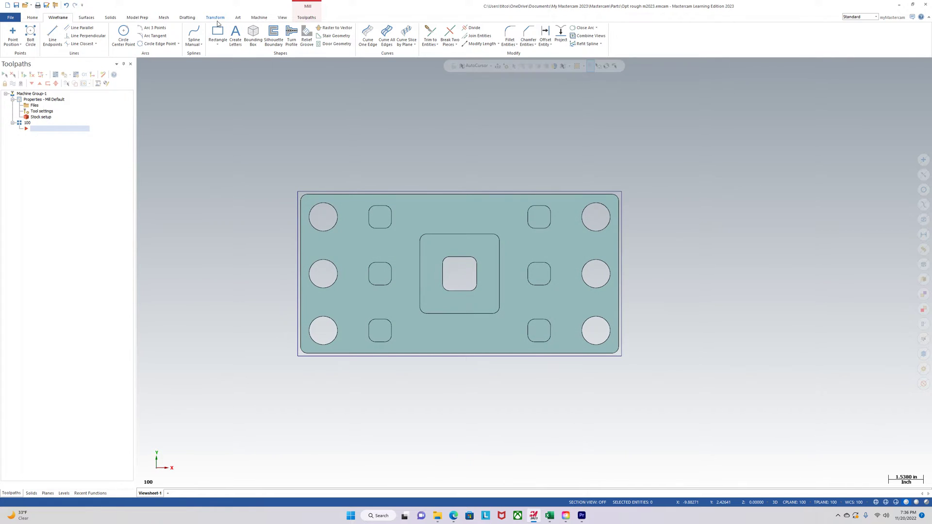
Start a Dynamic OptiRough toolpath and select all faces of the solid plate as machining geometry.
click(308, 19)
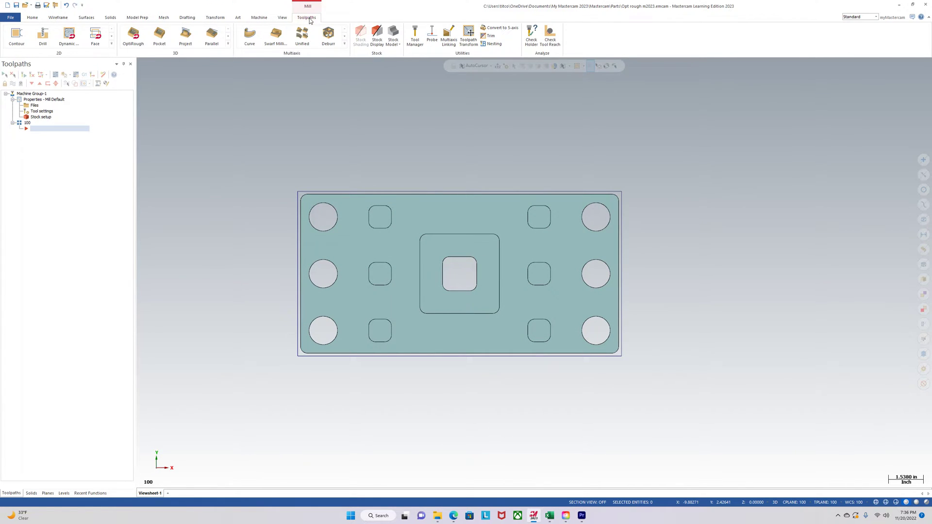
click(137, 38)
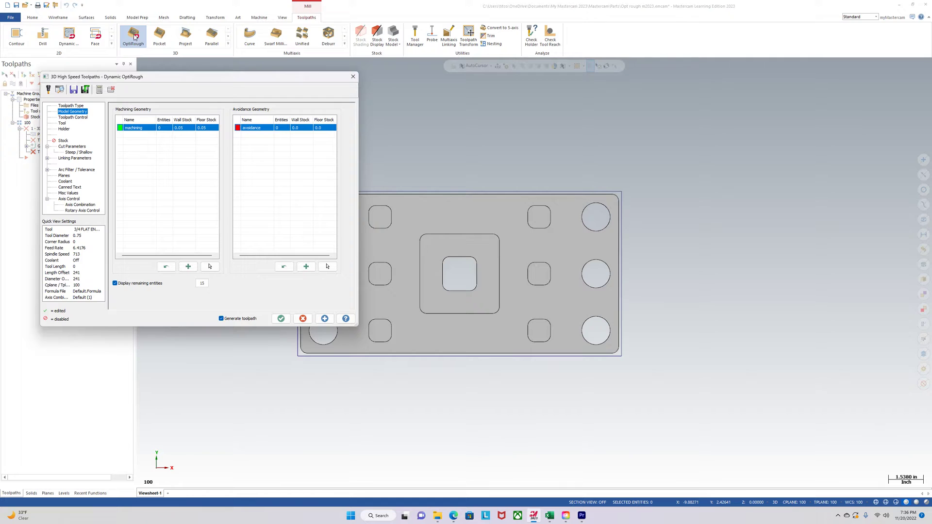
right_click(145, 131)
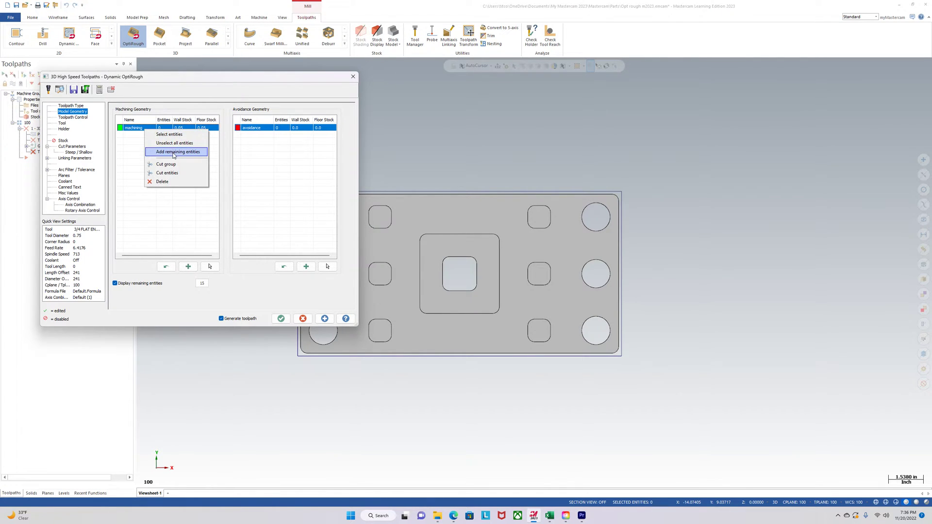
click(179, 135)
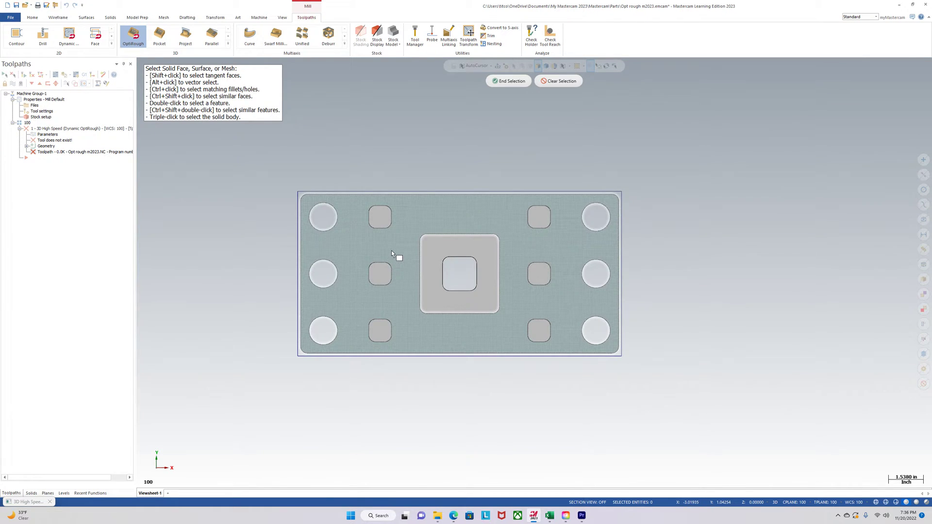
middle_drag(391, 251, 391, 219)
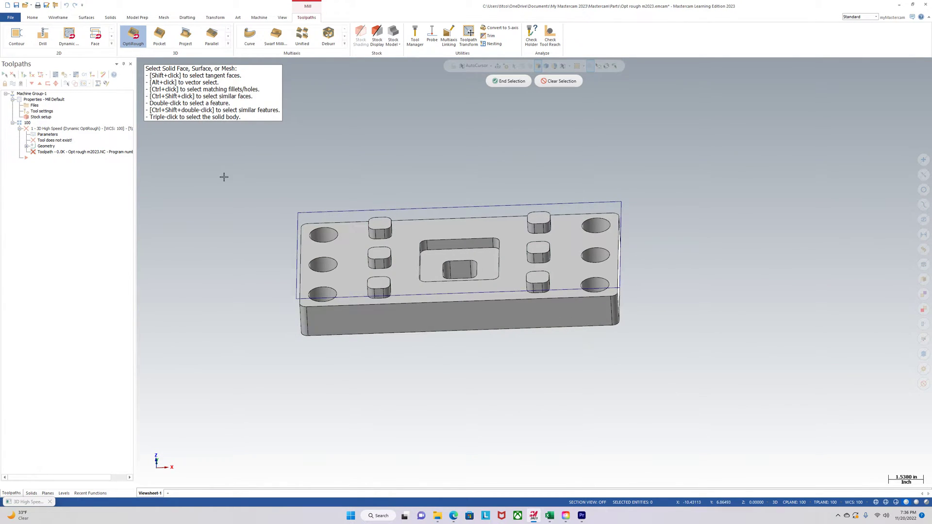
drag(226, 179, 704, 358)
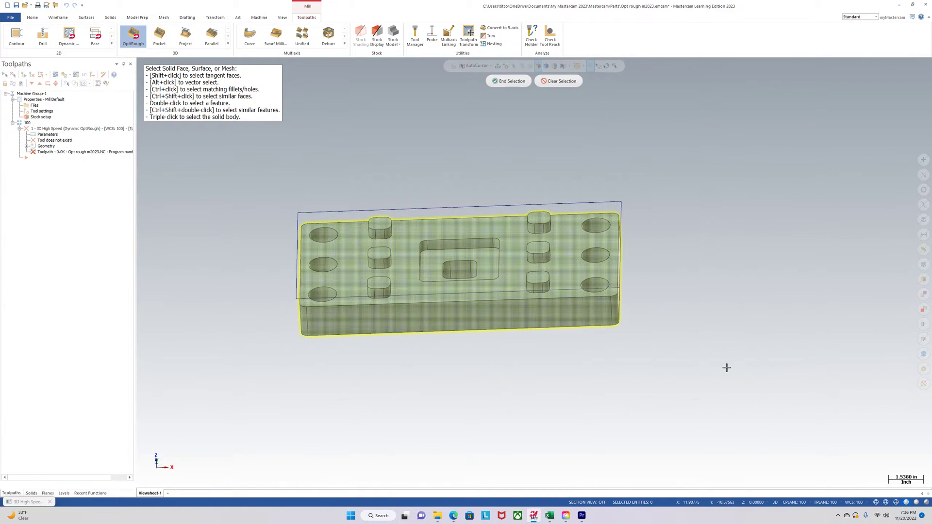
click(498, 83)
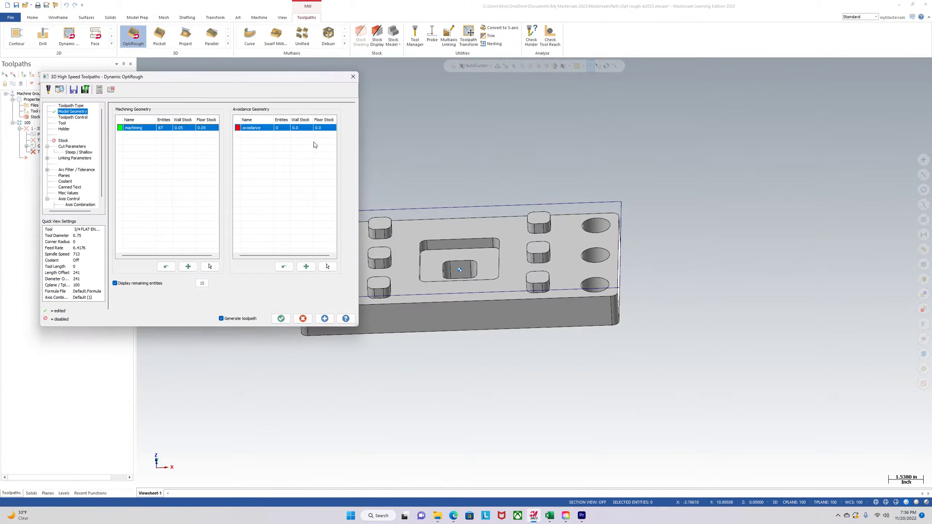
Set the machining geometry's wall stock and floor stock to 0.
click(185, 127)
text(0)
click(205, 129)
click(206, 128)
text(0)
click(153, 132)
Chain the wireframe rectangle around the plate as the toolpath's containment boundary.
click(80, 117)
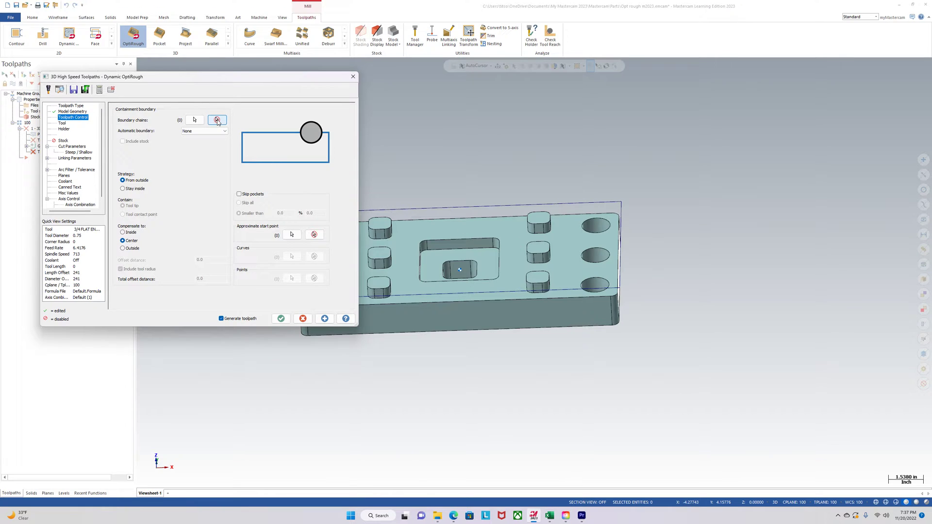
click(194, 121)
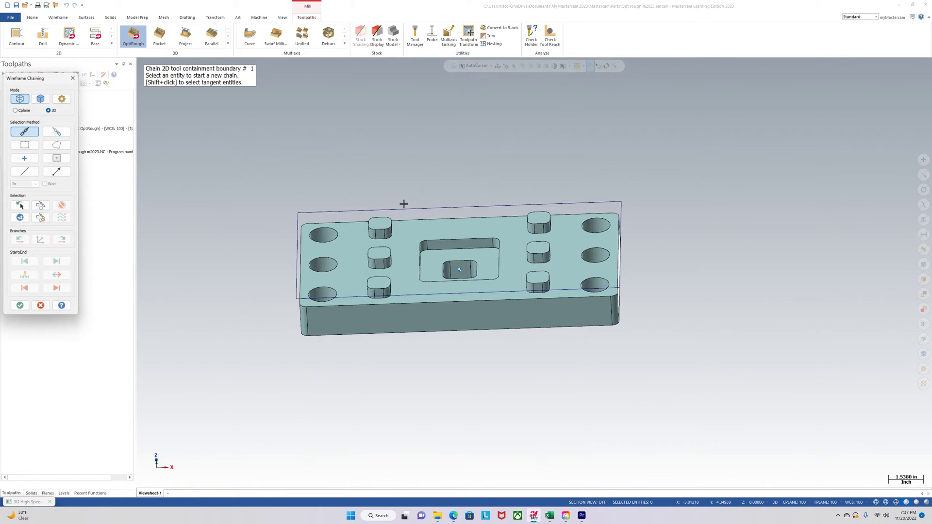
click(393, 209)
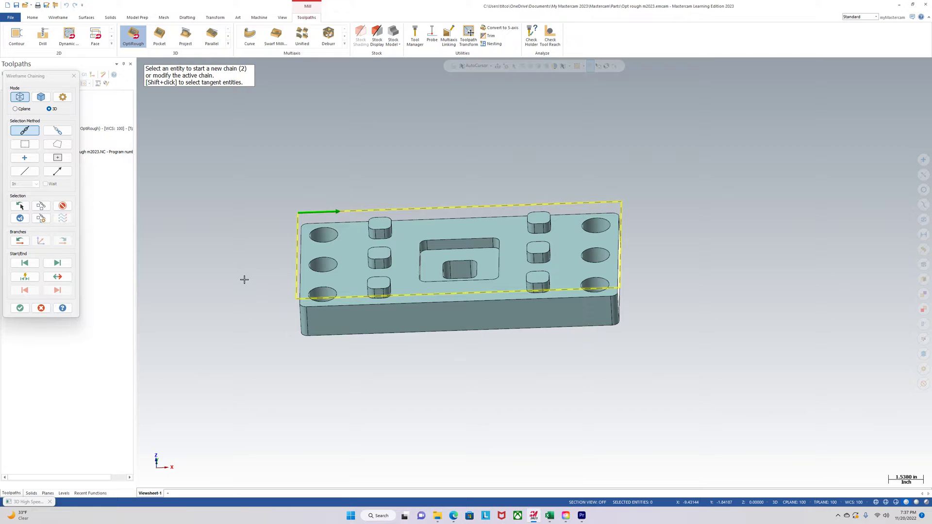
click(20, 308)
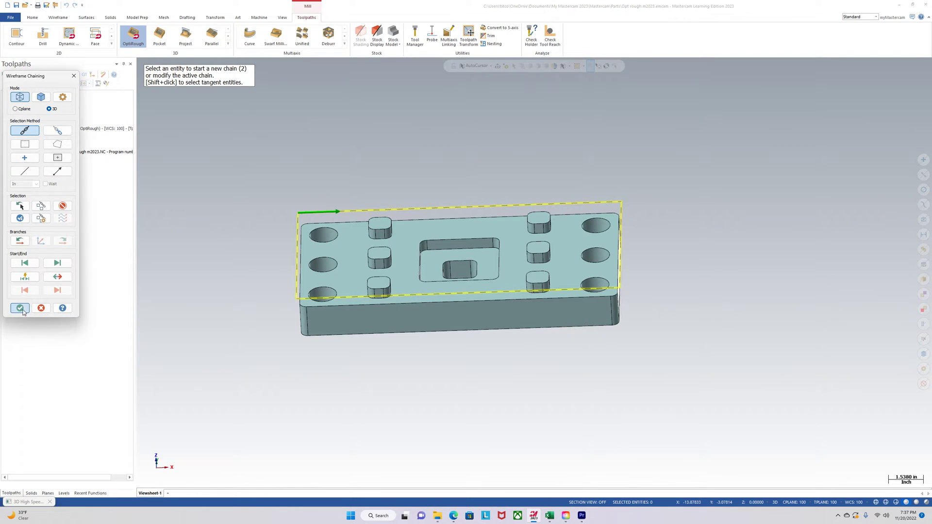
drag(131, 80, 220, 81)
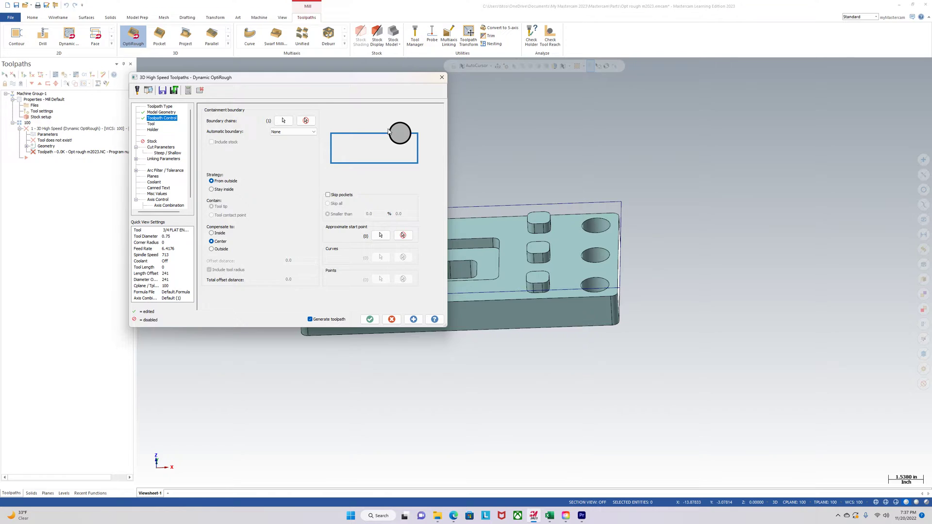
Create a 0.5 in flat endmill with an overall length of 5 and a cutting length of 0.625.
click(151, 124)
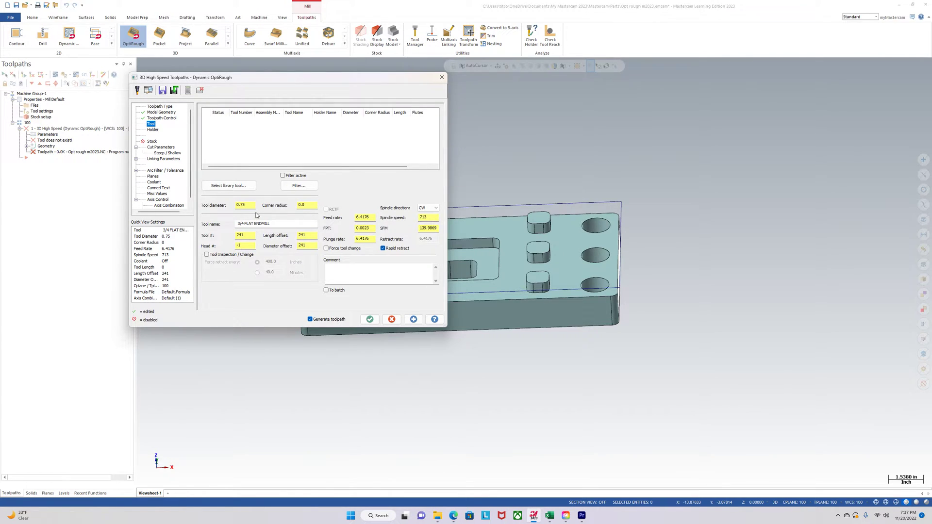
click(244, 187)
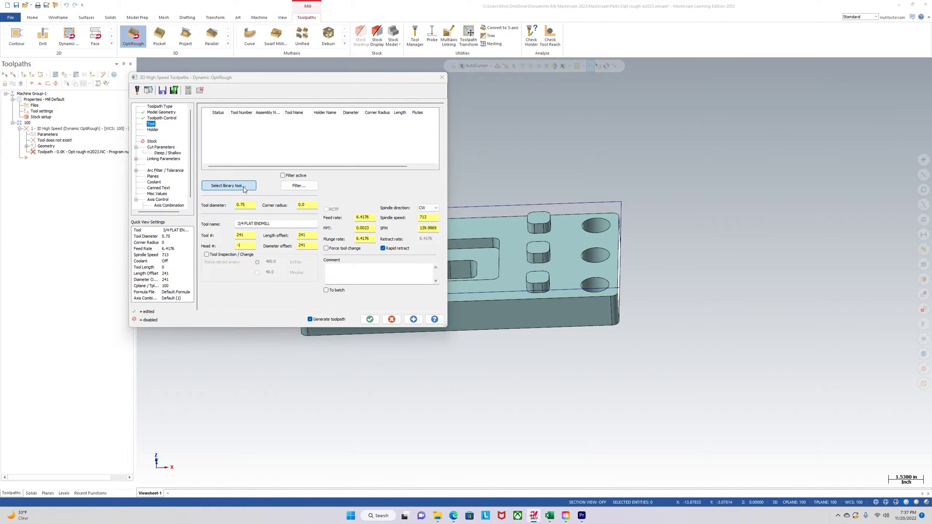
click(237, 78)
right_click(254, 133)
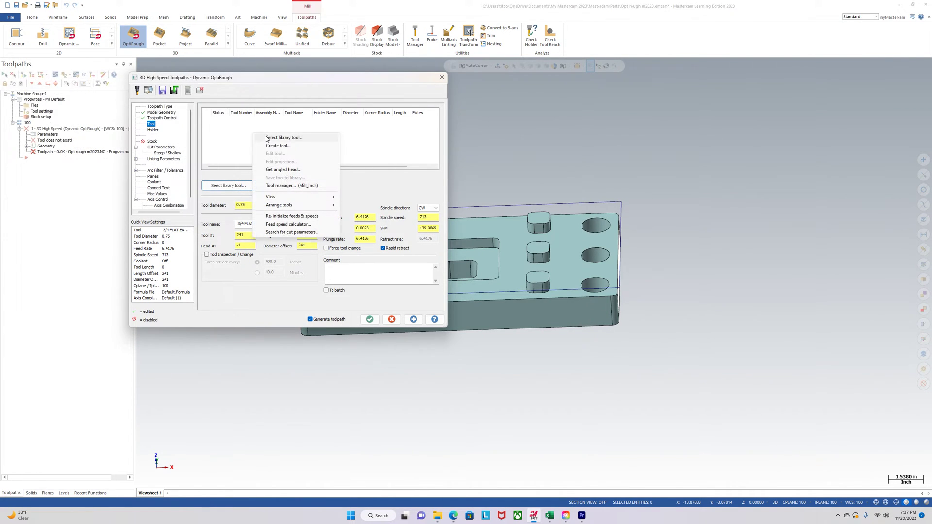
click(270, 145)
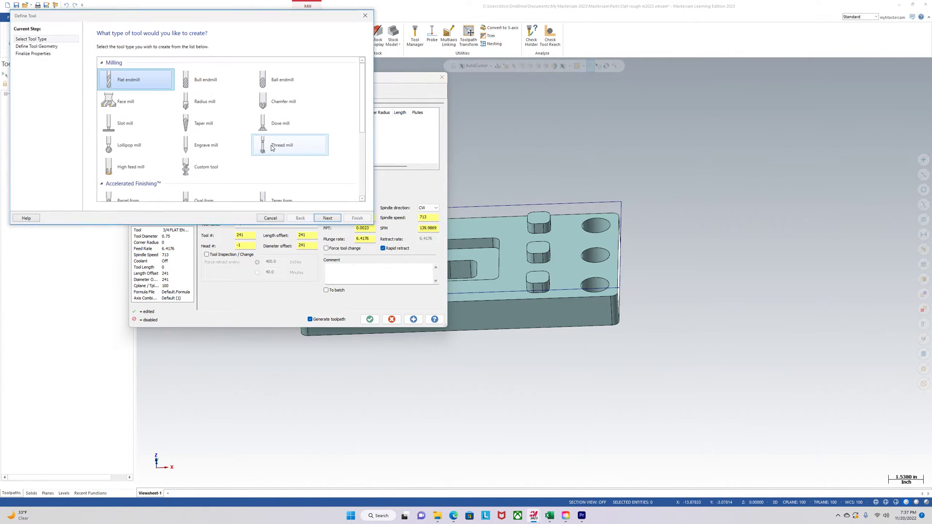
double_click(148, 83)
click(195, 84)
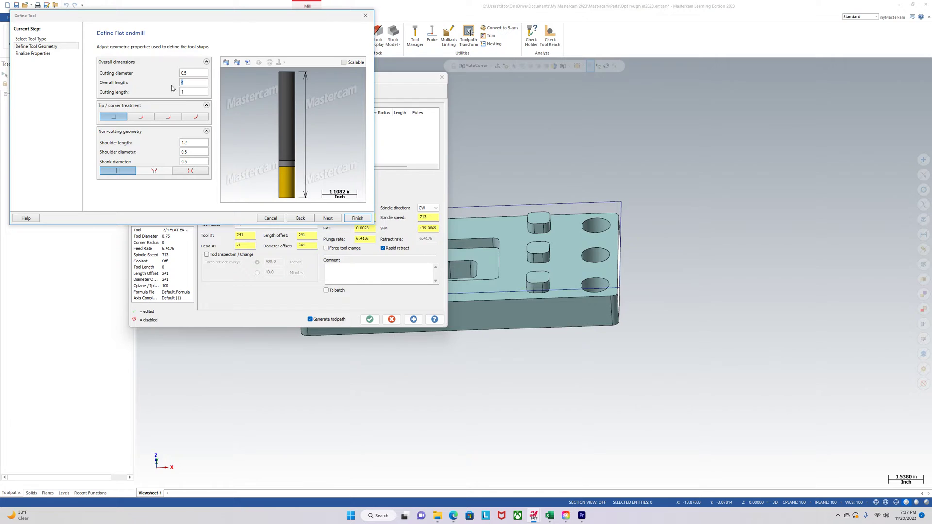
click(195, 91)
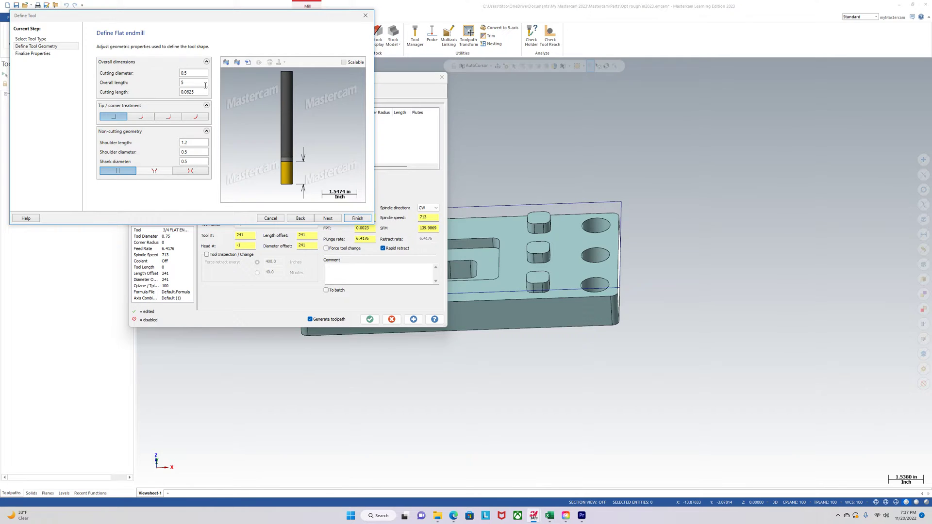
key(shift+Home)
text(0)
Set the endmill's shoulder length to 3 and its shoulder diameter to 0.485.
click(201, 144)
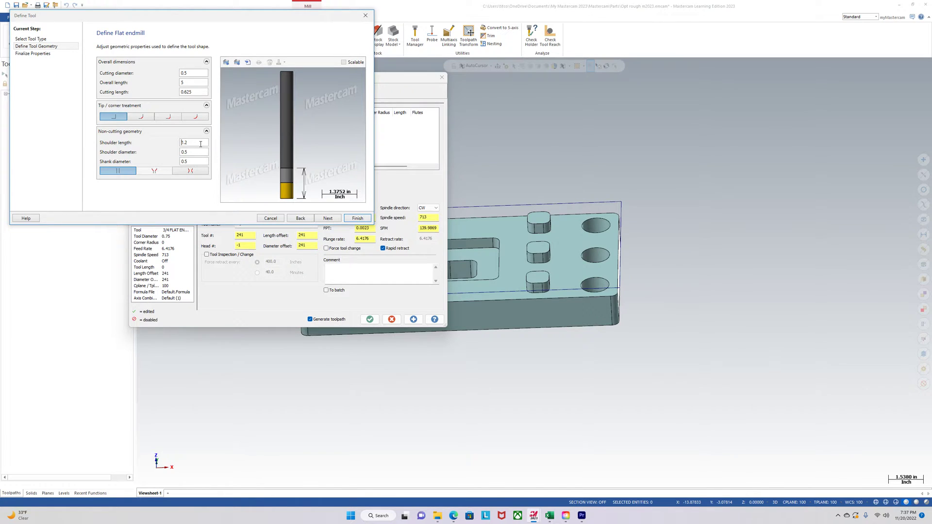
drag(203, 144, 127, 137)
click(200, 153)
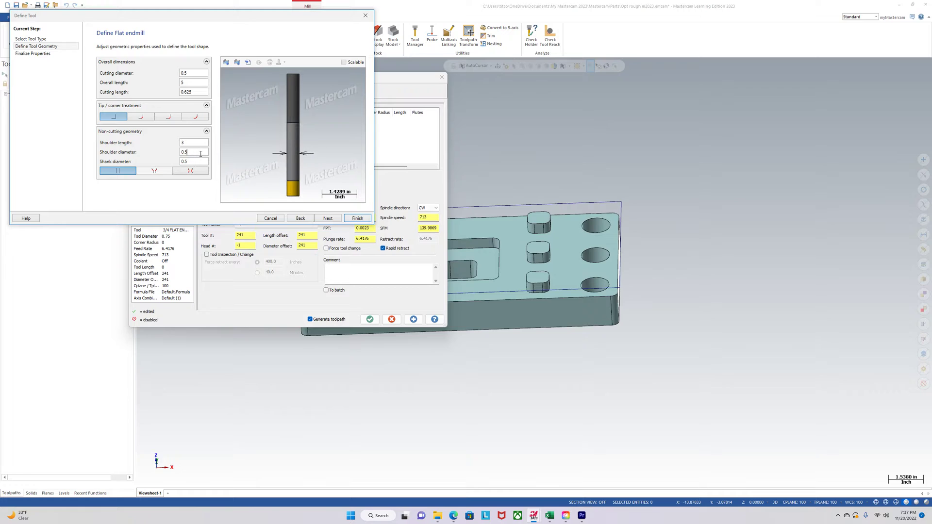
drag(203, 151, 163, 160)
text(0.485)
click(197, 142)
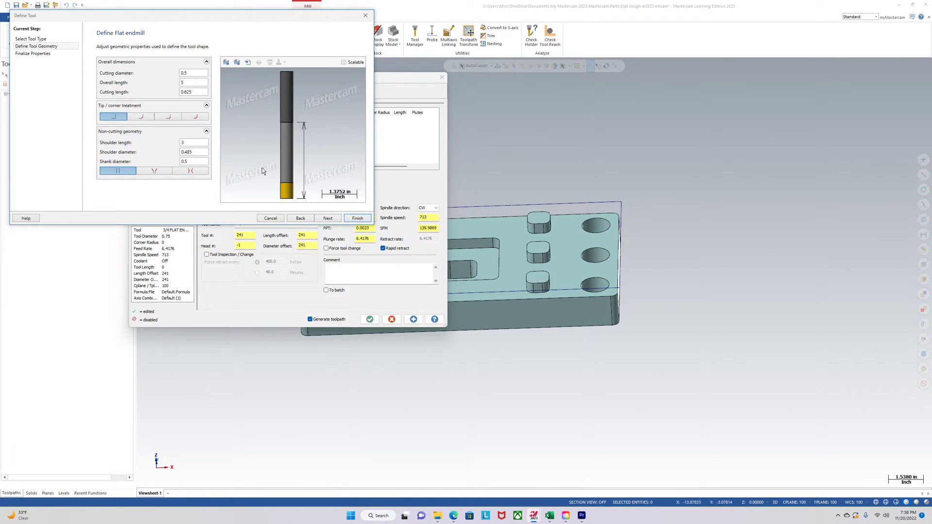
Finalize the endmill with 3 flutes, feed rate 100, plunge rate 10, retract rate 100 and spindle speed 7500.
click(328, 218)
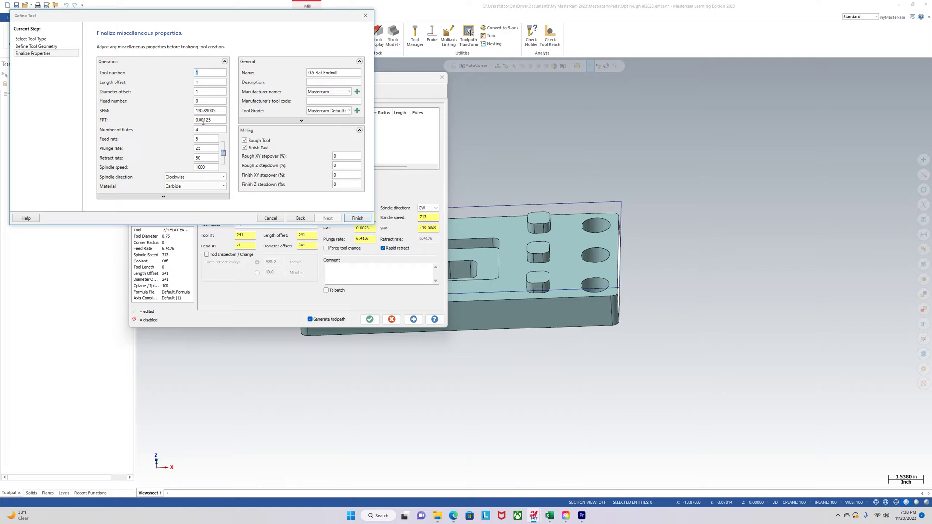
click(214, 167)
click(213, 130)
text(10)
double_click(203, 148)
text(10)
key(Tab)
double_click(211, 167)
text(7500)
click(357, 218)
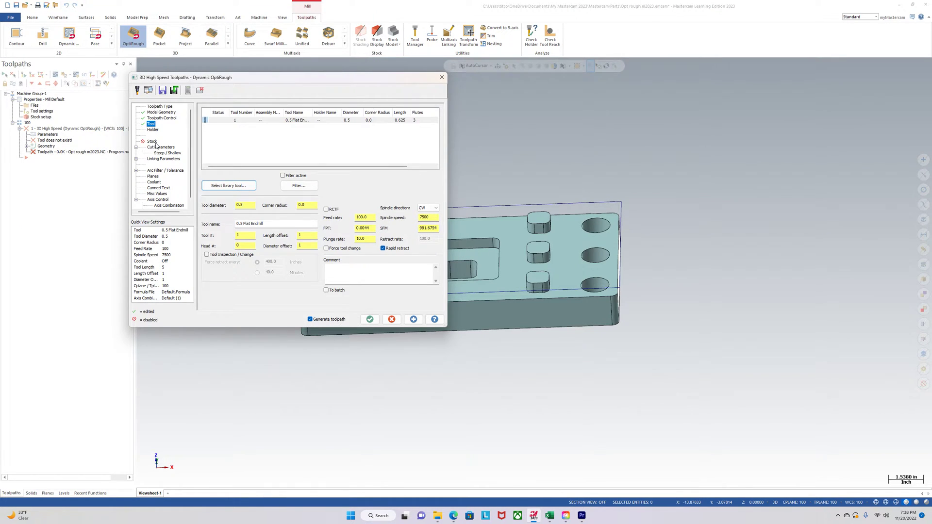
Set the stepover distance to 0.07 in the OptiRough cut parameters, keeping the 0.5 stepdown.
click(160, 147)
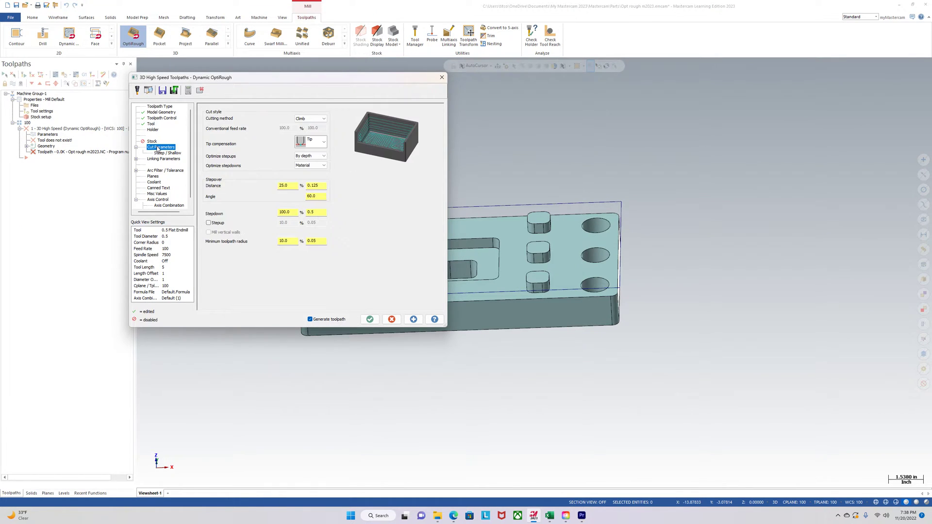
click(313, 187)
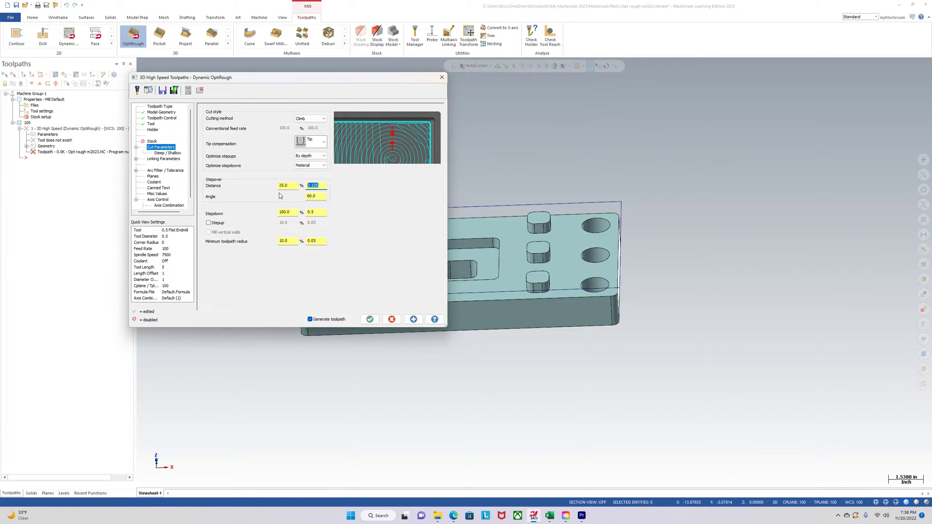
text(0.07)
click(315, 196)
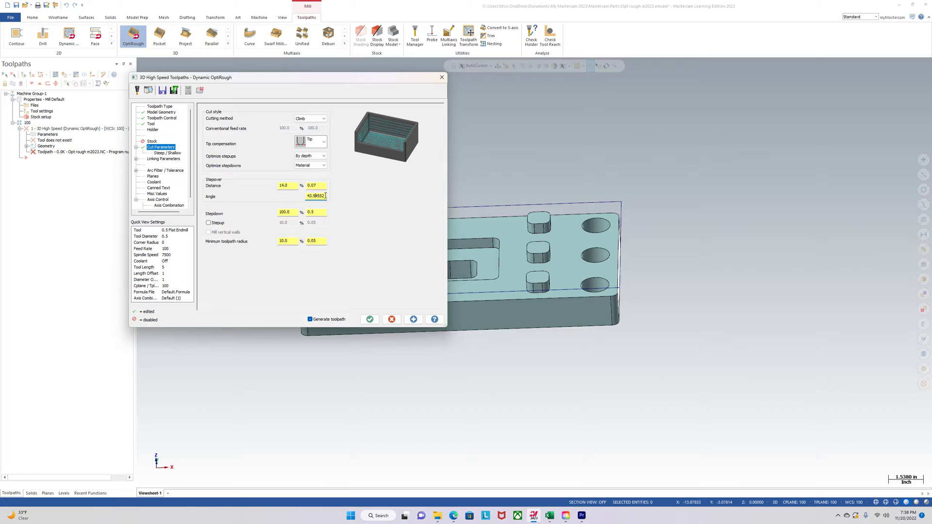
click(321, 212)
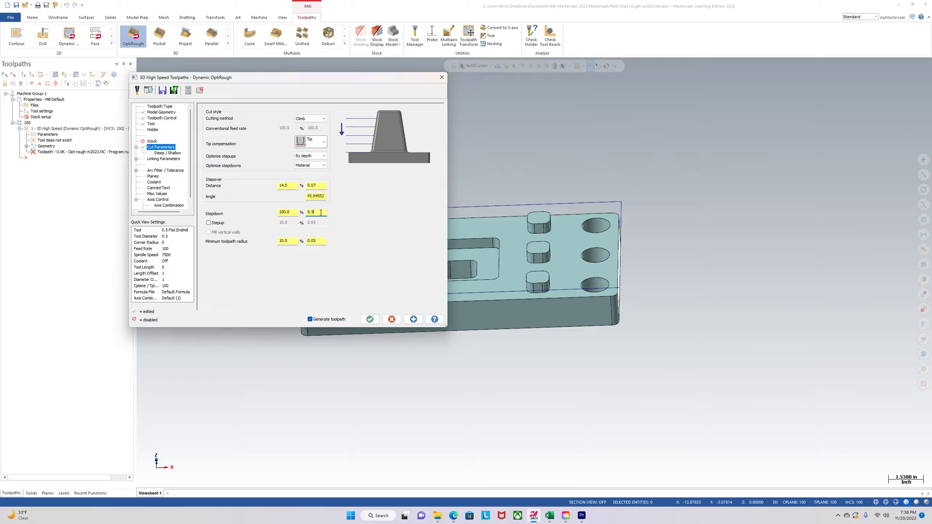
click(322, 186)
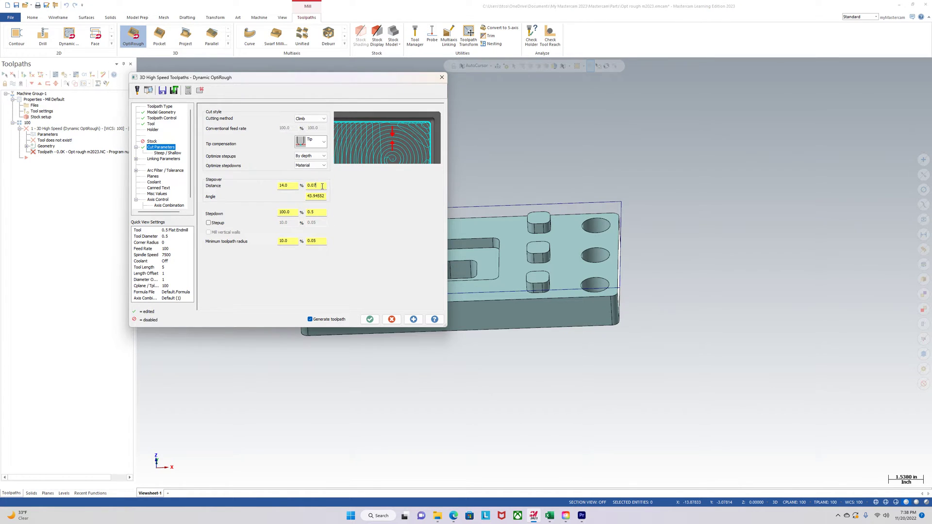
click(319, 212)
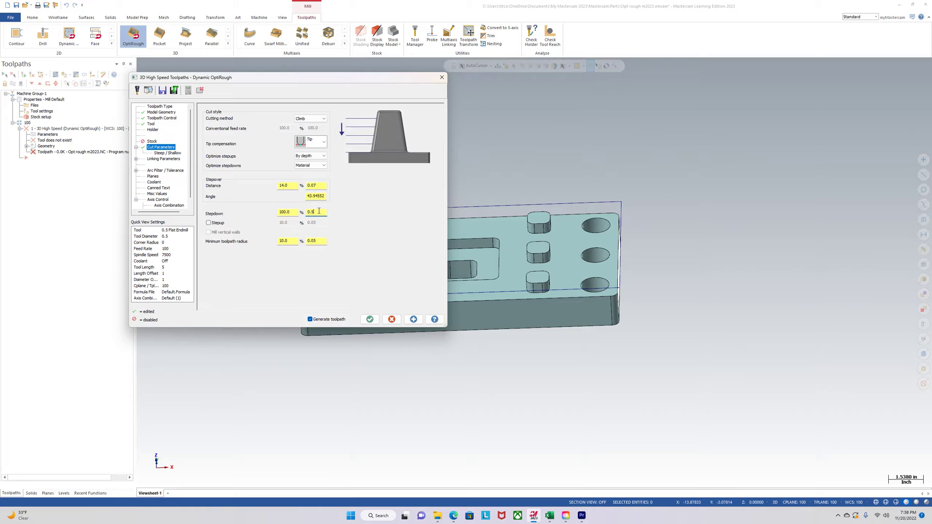
Enable the maximum Z depth limit in the Steep/Shallow settings and set it to -2.0 from the plate's lower edge.
click(164, 154)
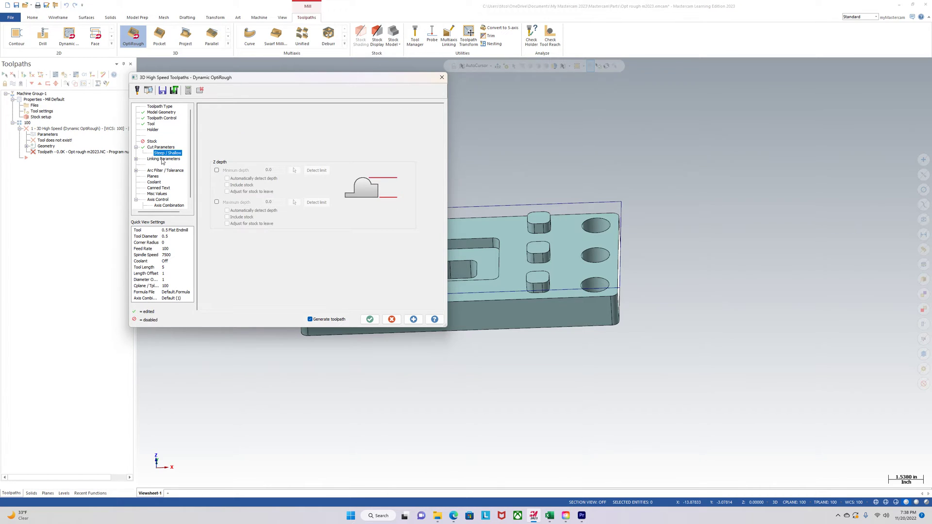
click(217, 202)
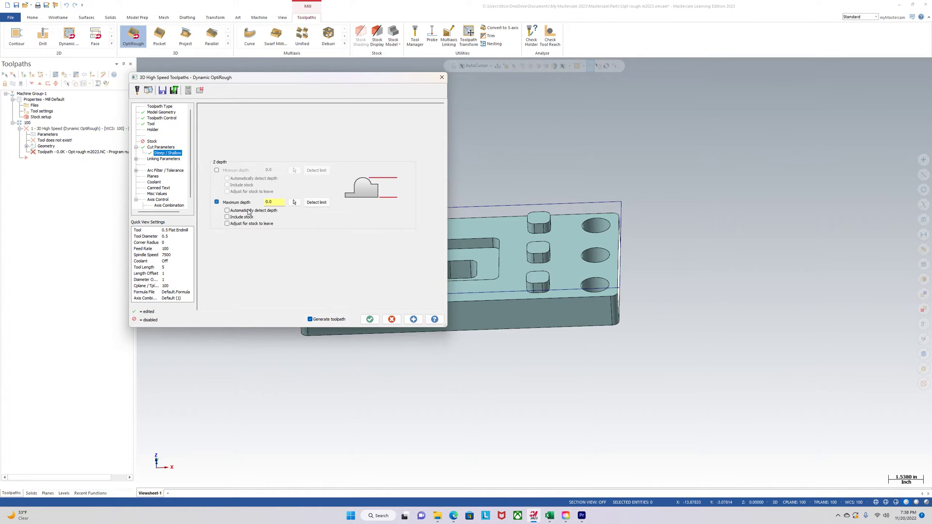
click(294, 202)
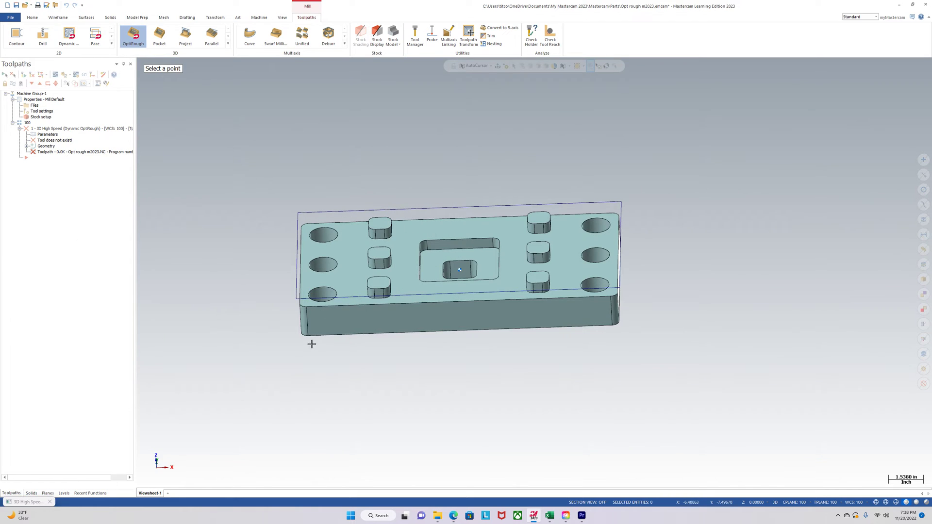
click(309, 335)
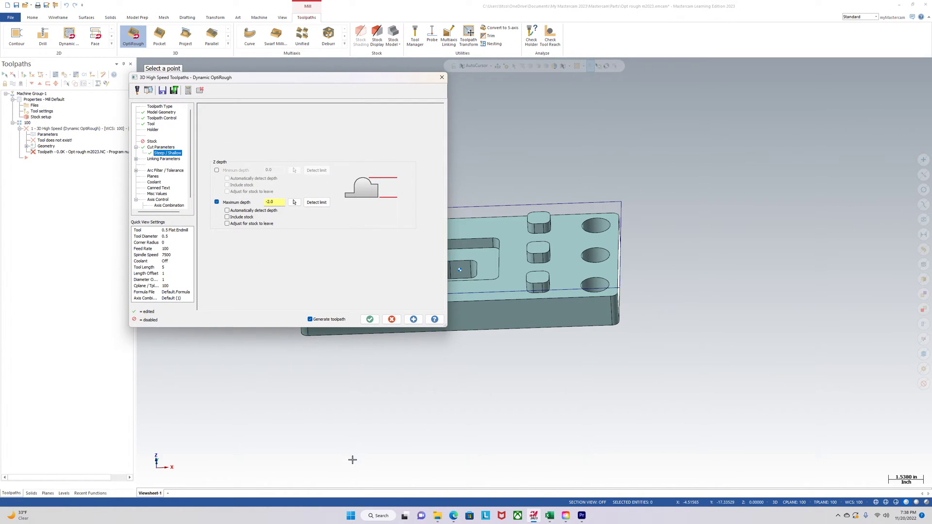
Turn flood coolant on and generate the Dynamic OptiRough toolpath.
click(164, 159)
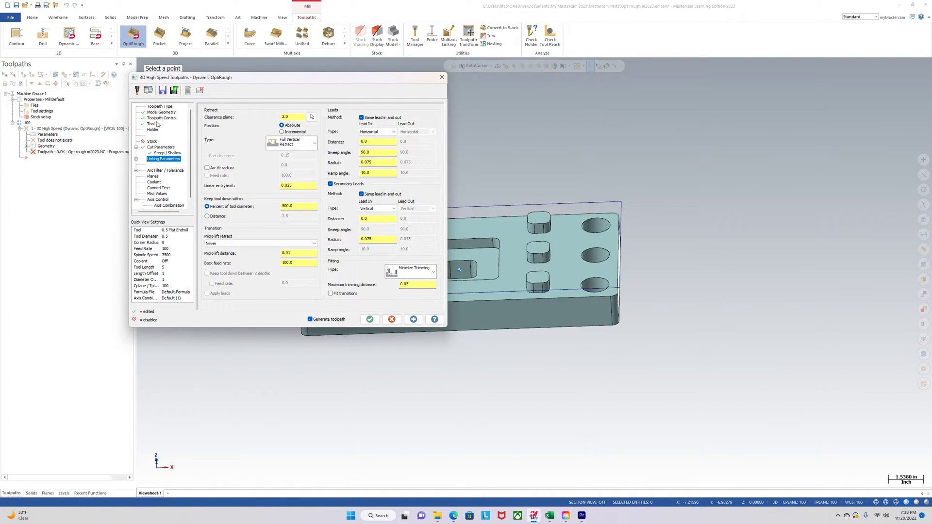
click(153, 177)
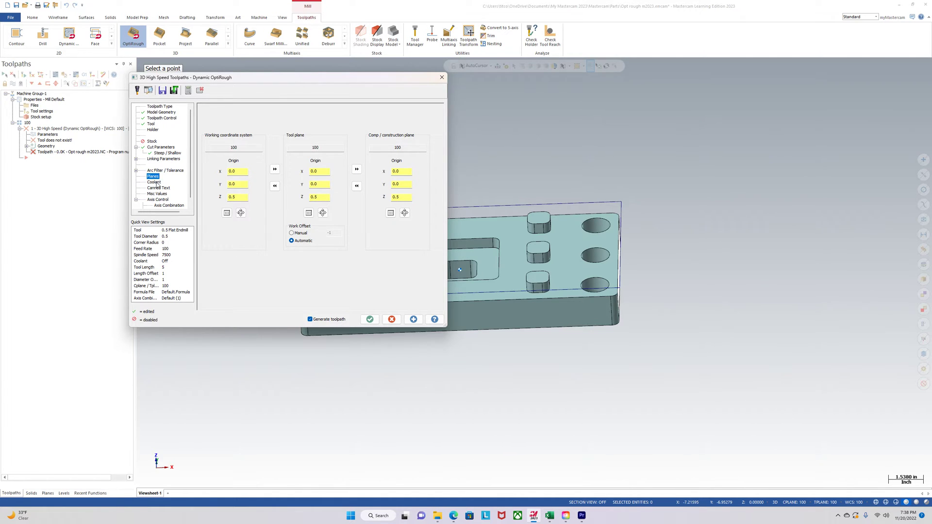
click(154, 182)
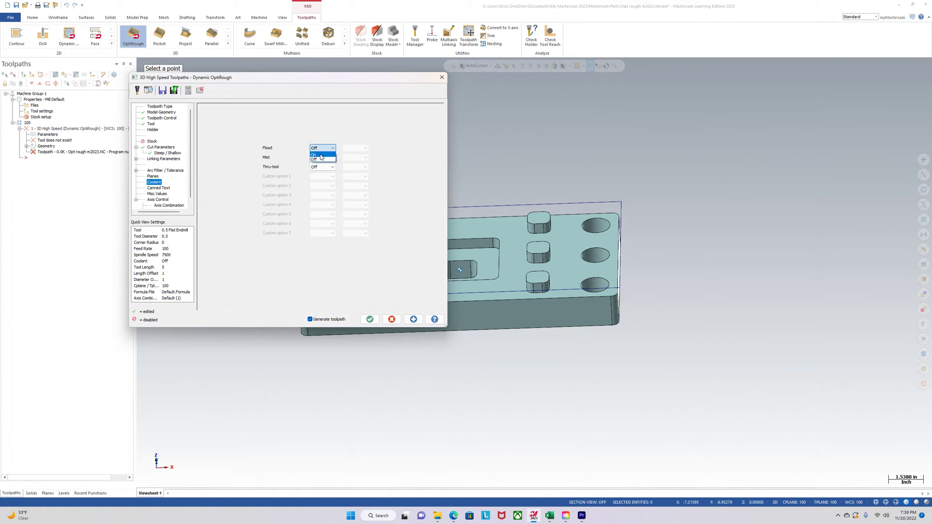
scroll(151, 192, down, 1)
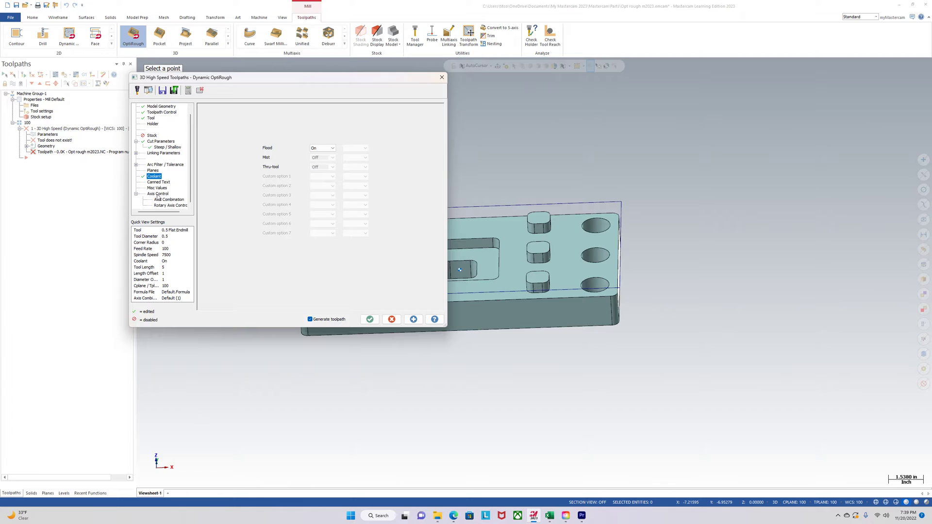
click(370, 319)
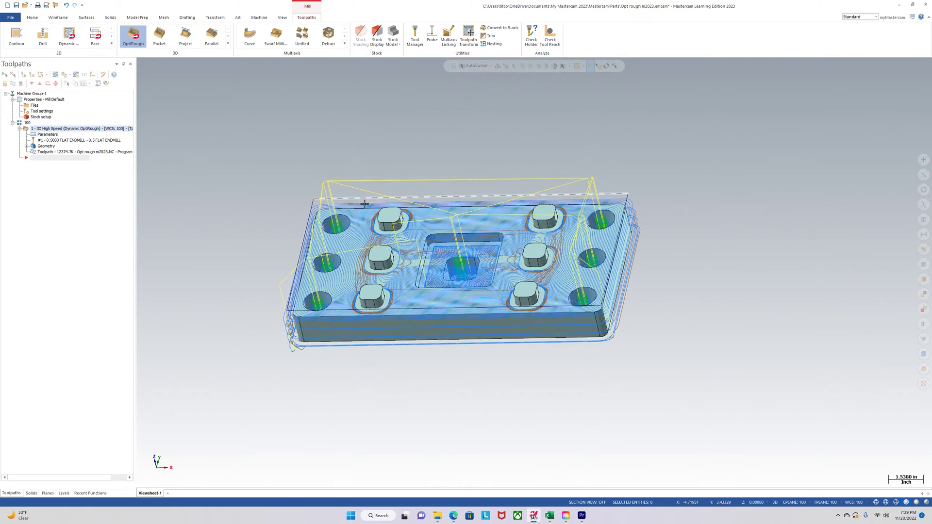
Verify the OptiRough toolpath in a full-screen Mastercam Simulator window, playing the stock removal at increased speed.
mouse_move(479, 307)
middle_down()
mouse_move(478, 292)
mouse_move(476, 337)
mouse_move(466, 295)
mouse_move(451, 282)
mouse_move(380, 370)
mouse_move(481, 264)
mouse_move(491, 296)
mouse_move(487, 291)
middle_up()
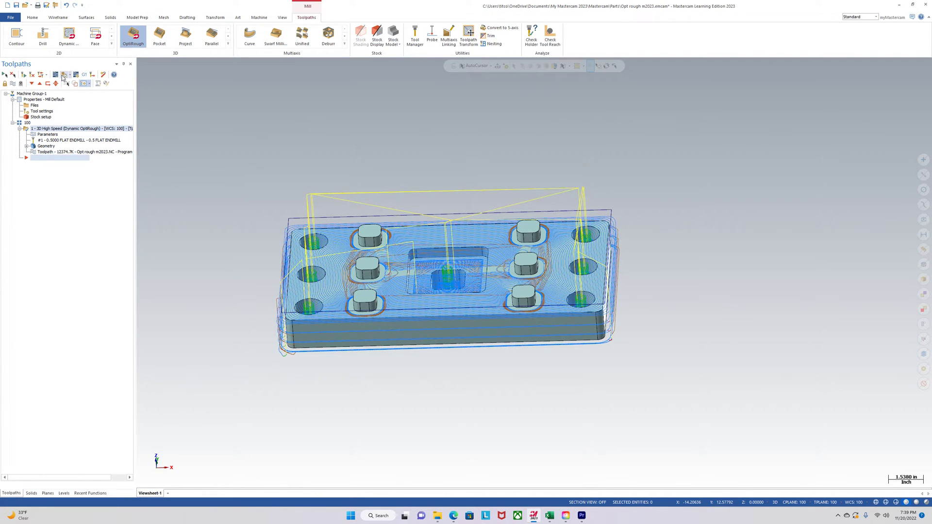
click(63, 76)
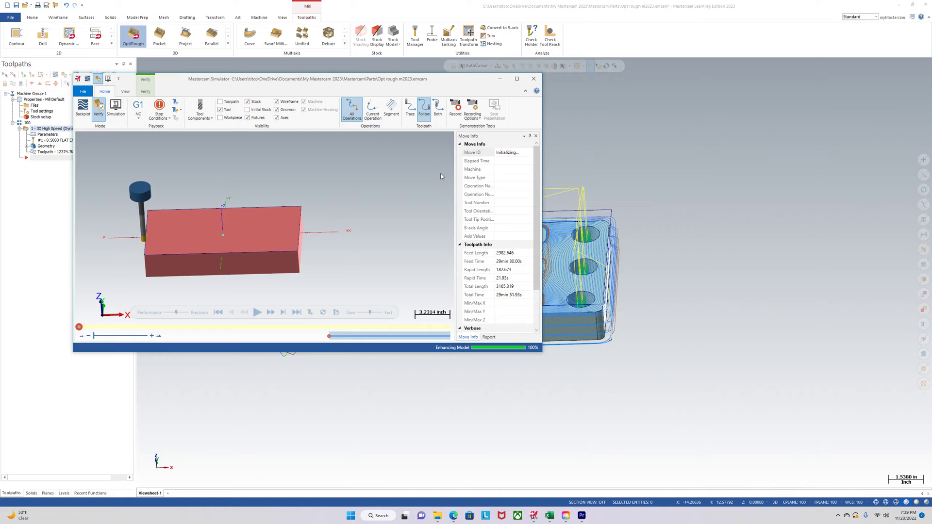
click(517, 79)
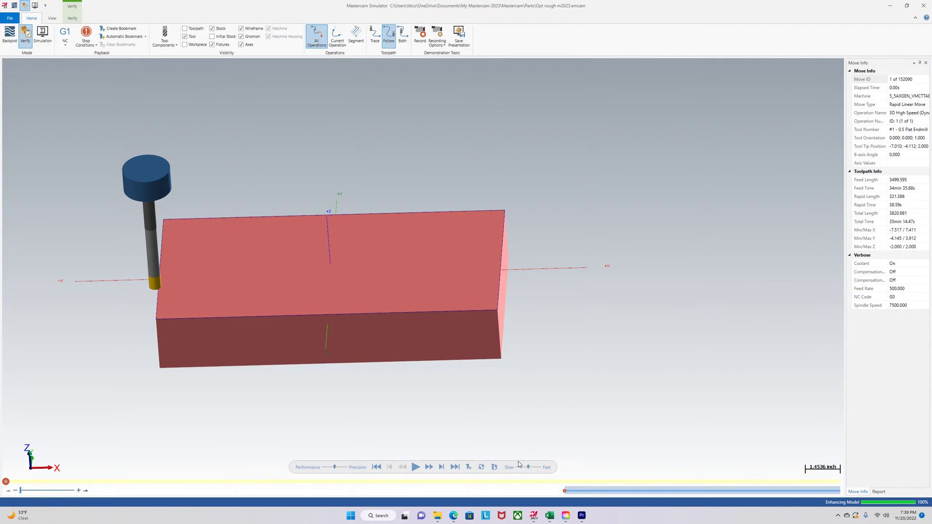
click(416, 467)
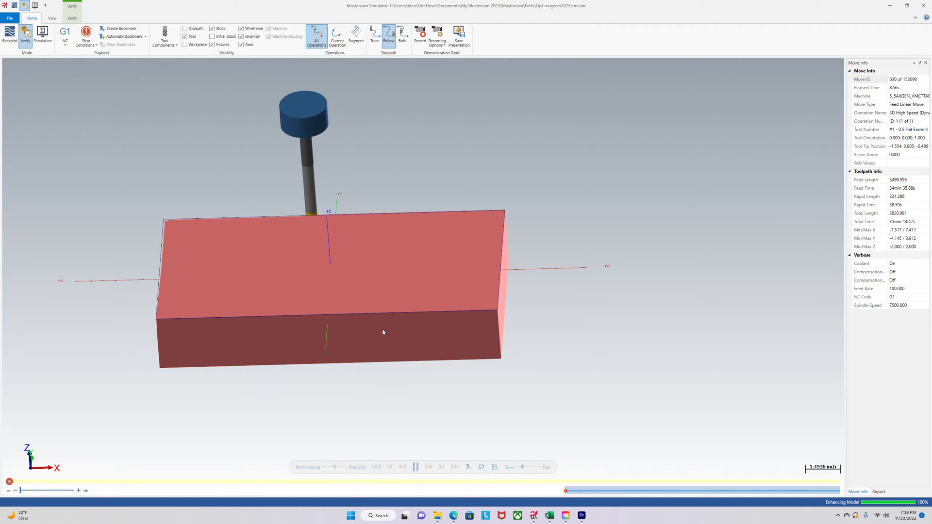
mouse_move(395, 327)
middle_down()
mouse_move(386, 319)
mouse_move(403, 311)
mouse_move(392, 318)
middle_up()
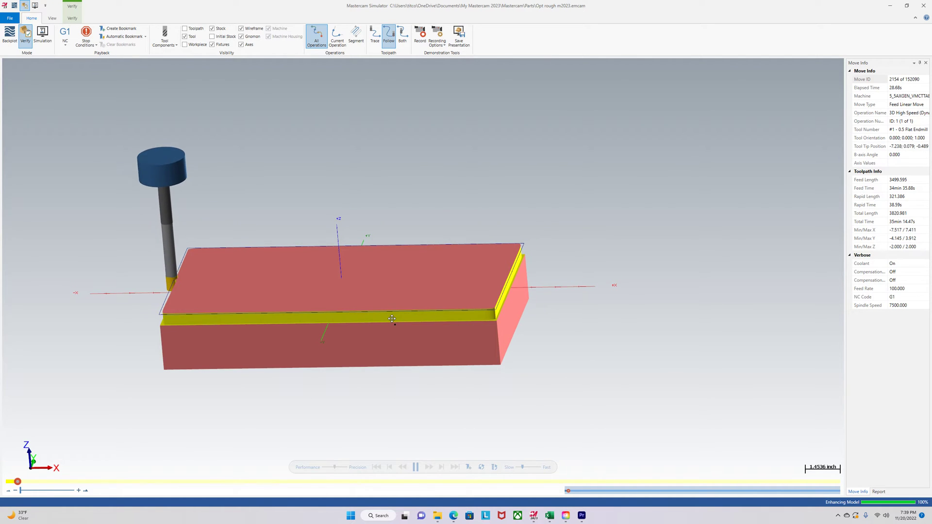
click(528, 467)
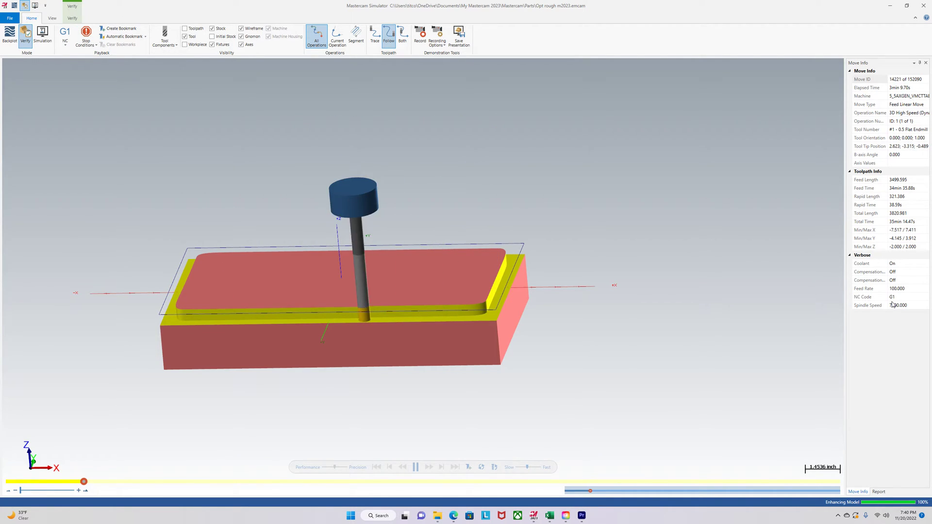
click(530, 468)
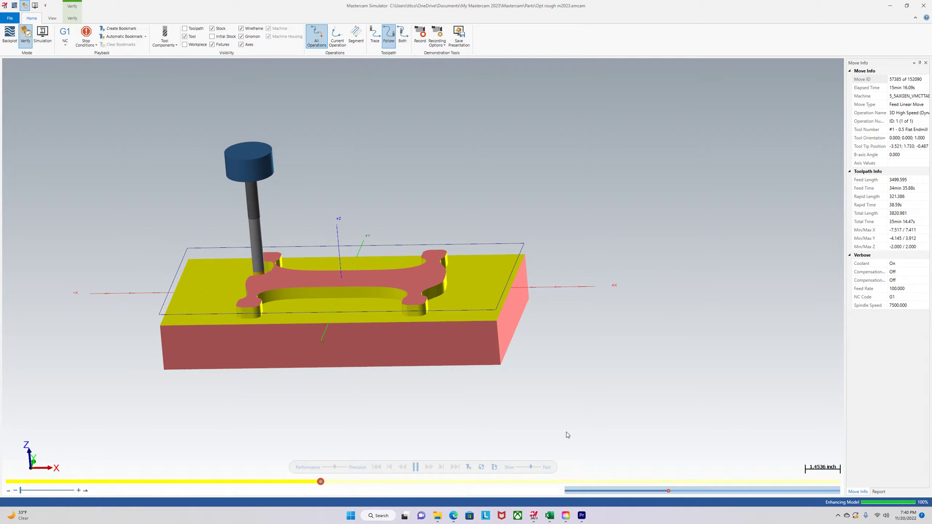
Slow the simulation playback and examine how the tool cuts the centre pocket, the holes and the outer walls.
click(524, 468)
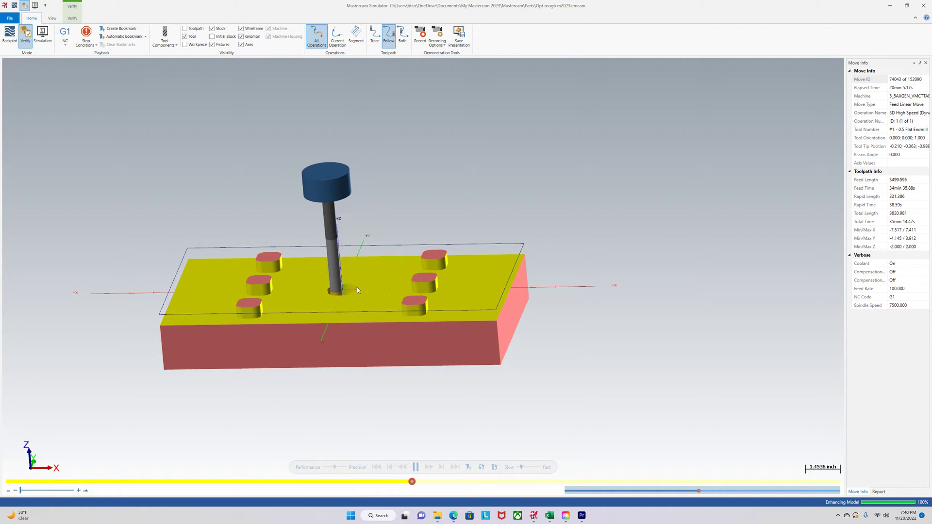
middle_drag(357, 287, 353, 297)
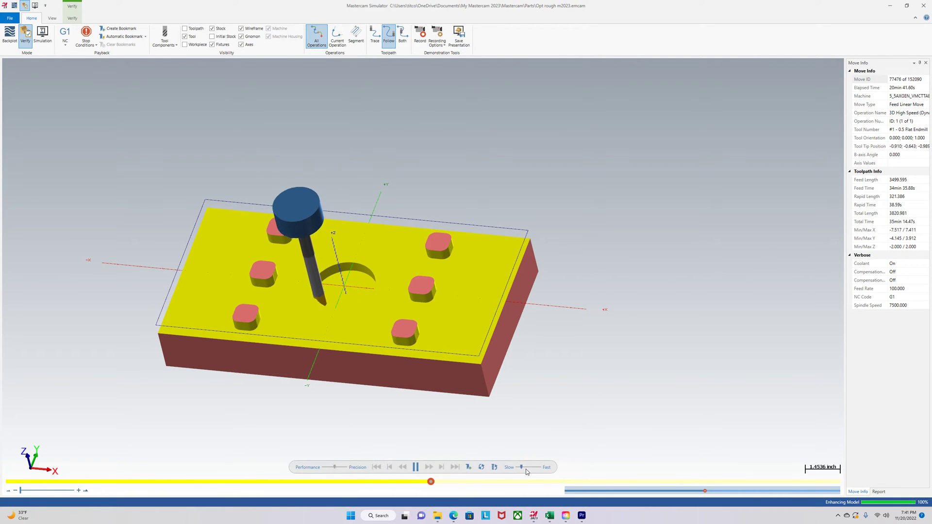
middle_drag(453, 420, 435, 406)
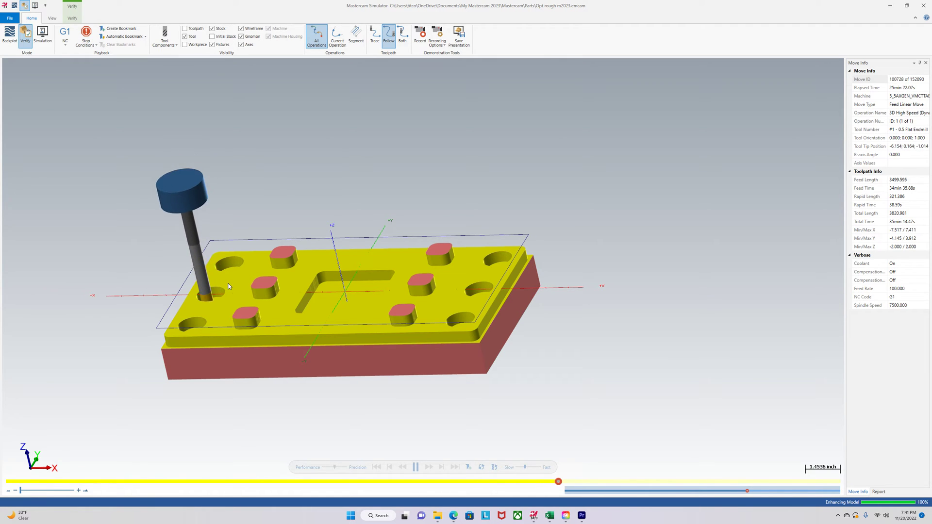
middle_drag(228, 284, 194, 342)
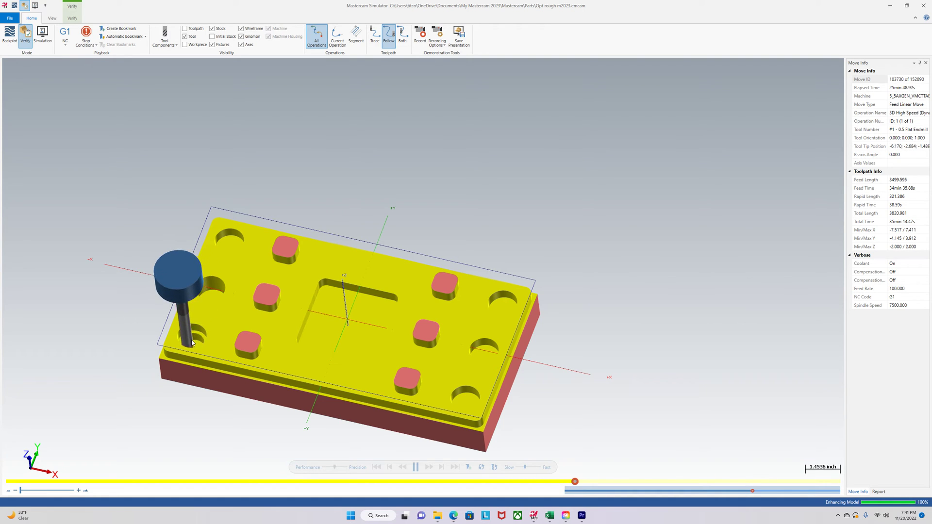
middle_drag(301, 328, 353, 333)
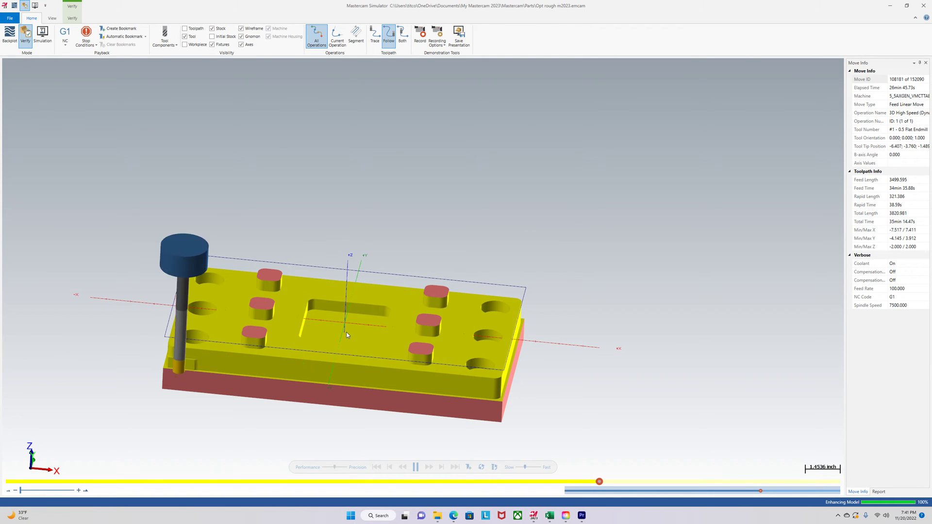
middle_drag(347, 334, 453, 390)
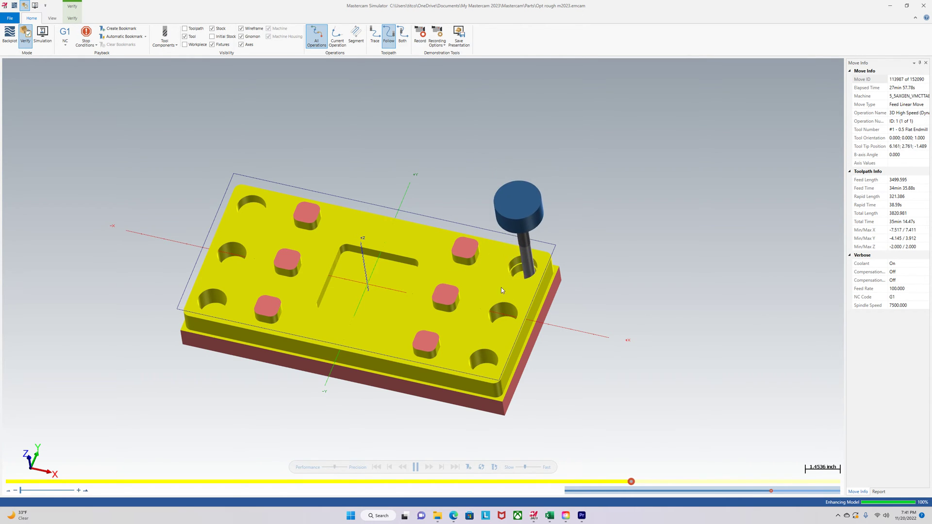
middle_drag(417, 330, 417, 294)
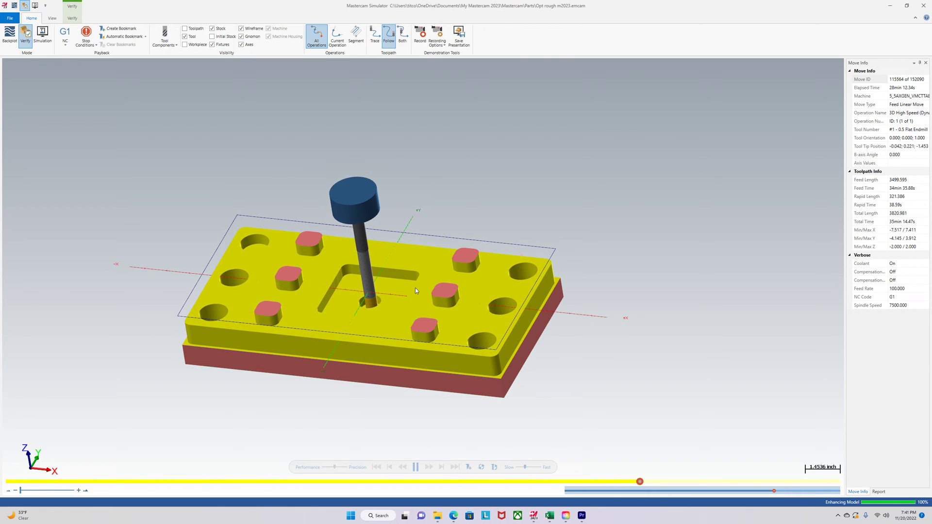
Run a Compare on the partly machined workpiece, examine the deviation colours from several angles, and clear the comparison.
click(74, 20)
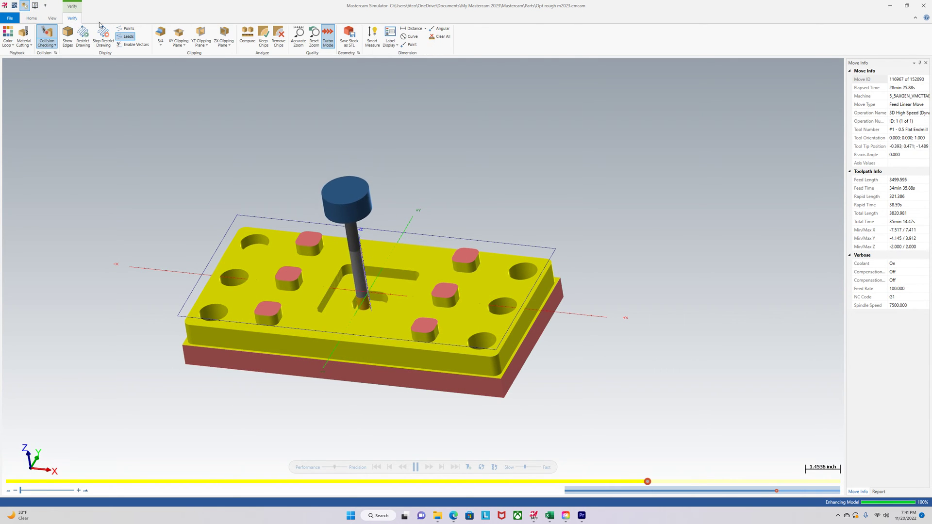
click(249, 33)
click(892, 72)
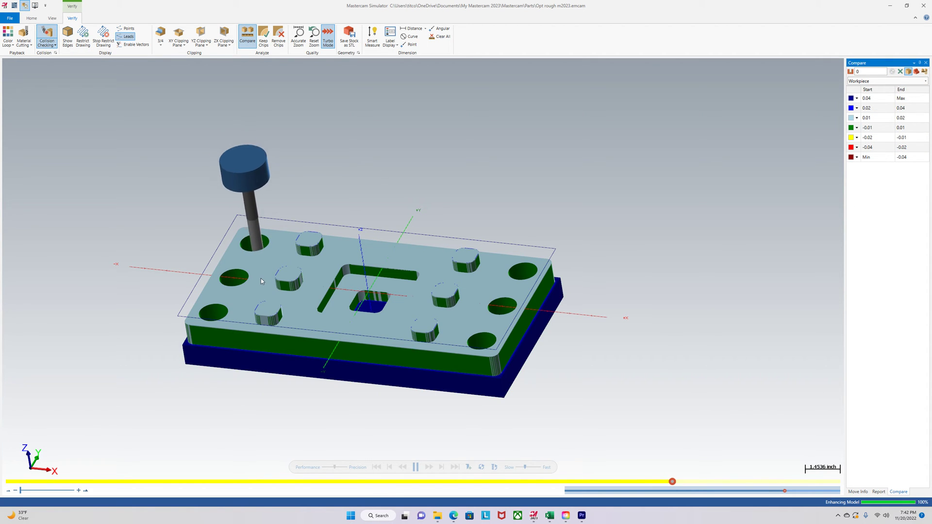
middle_drag(260, 279, 259, 288)
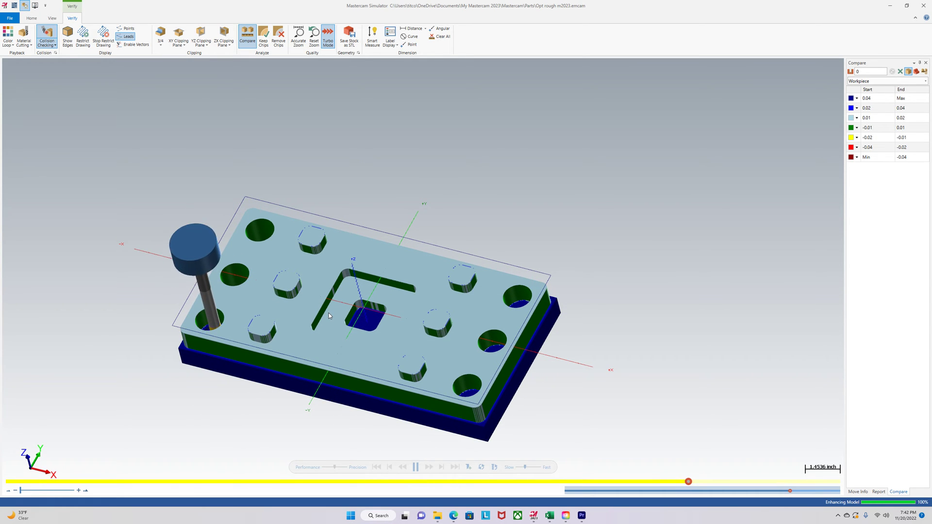
middle_drag(329, 315, 328, 323)
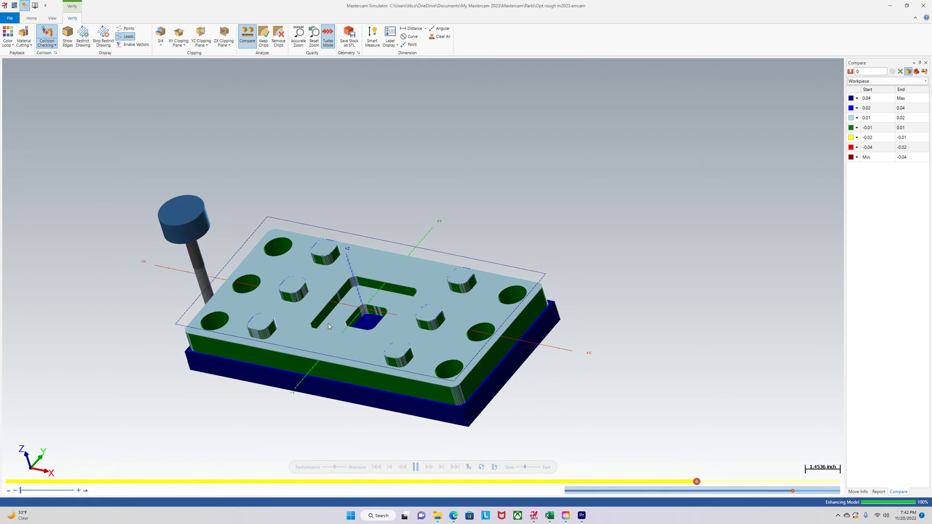
click(900, 72)
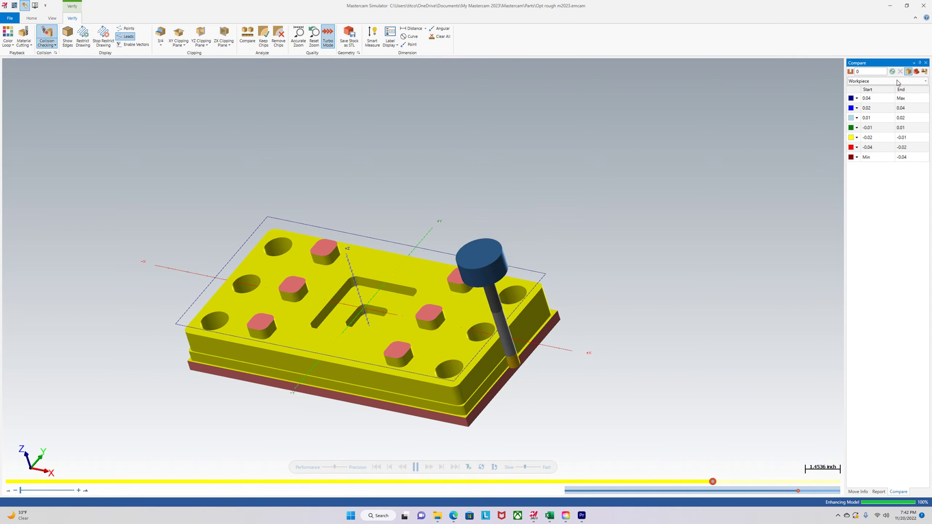
Examine the plate's holes, bosses and pocket through the end of the simulation, and return to the toolpath in Mastercam.
middle_drag(595, 279, 591, 268)
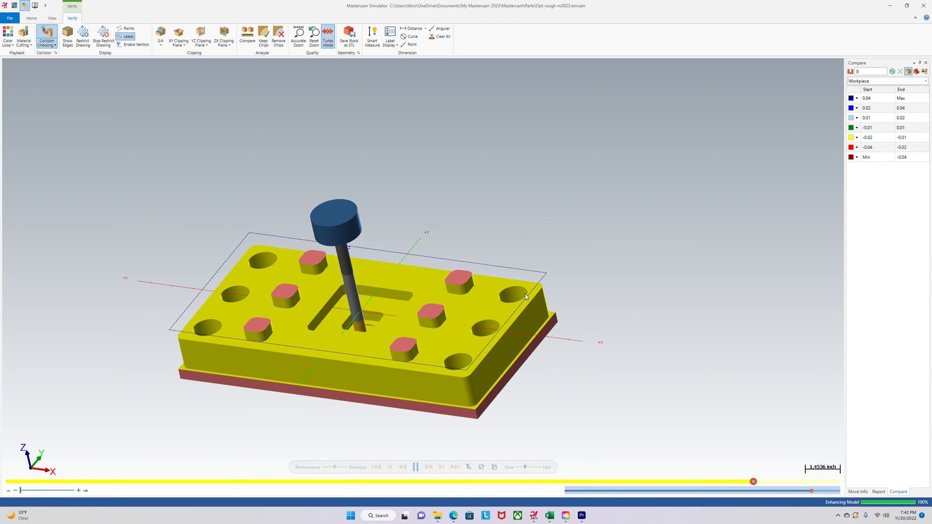
middle_drag(417, 316, 372, 334)
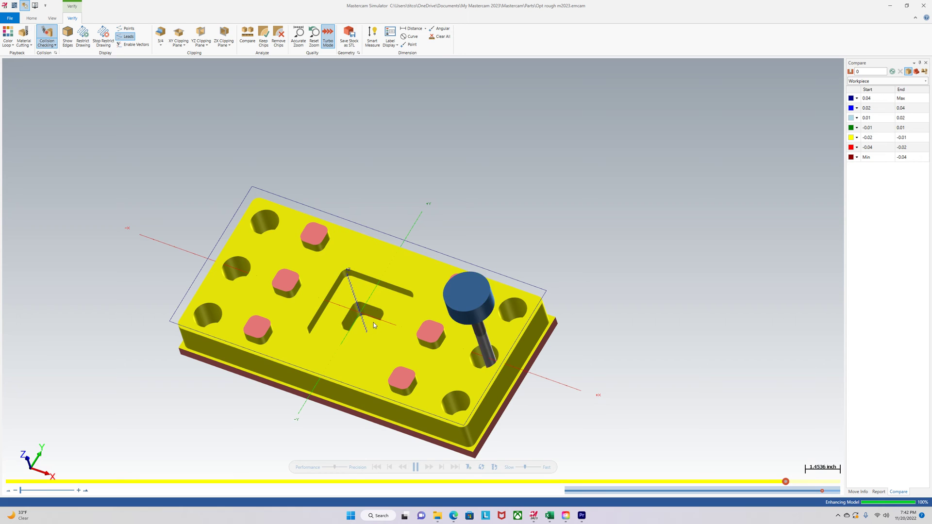
middle_drag(414, 353, 418, 359)
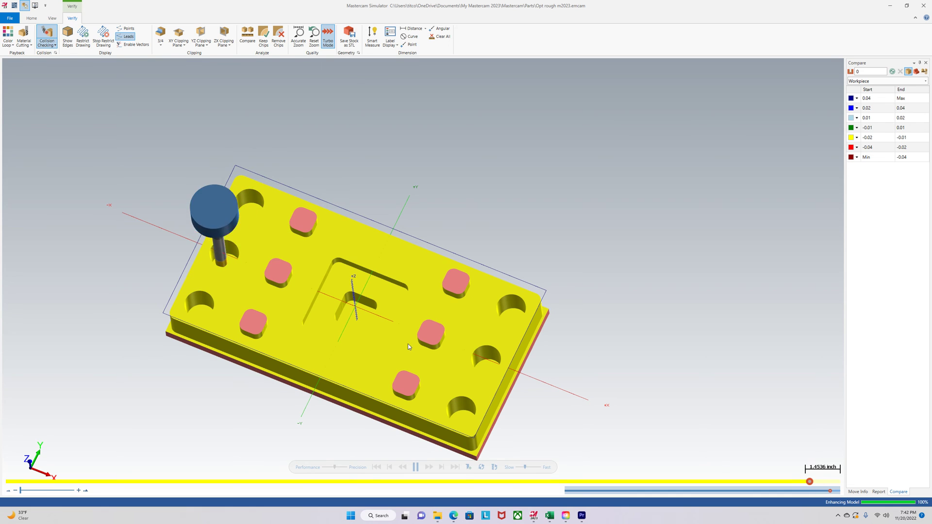
middle_drag(381, 342, 377, 326)
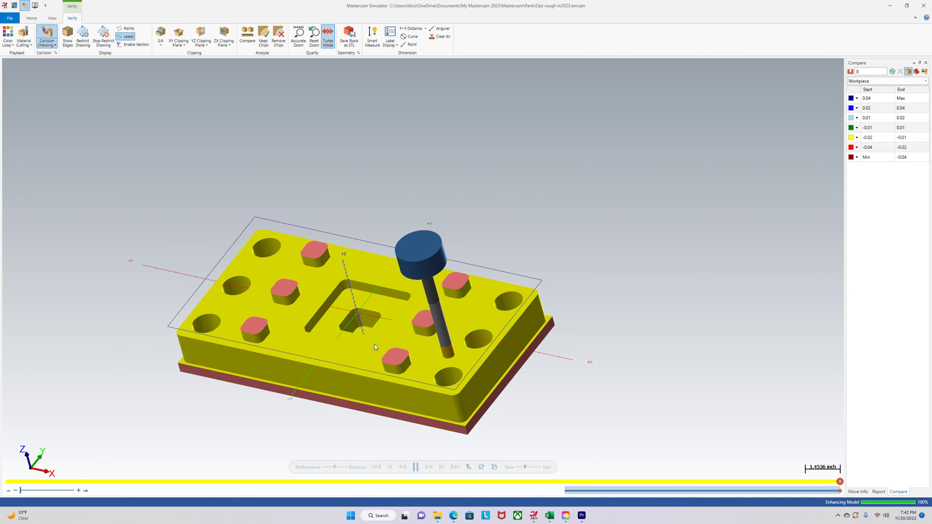
mouse_move(377, 354)
middle_down()
mouse_move(388, 330)
mouse_move(376, 359)
middle_up()
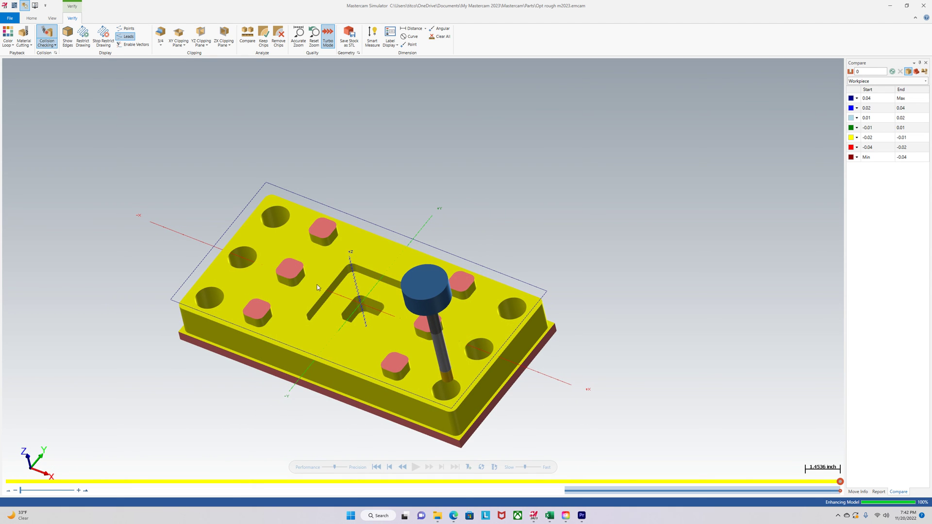
scroll(461, 356, down, 1)
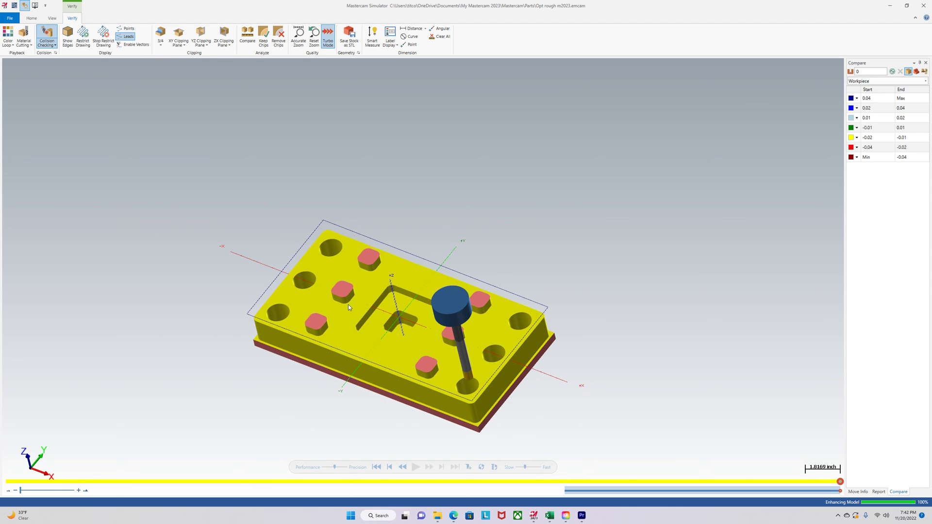
scroll(348, 305, up, 1)
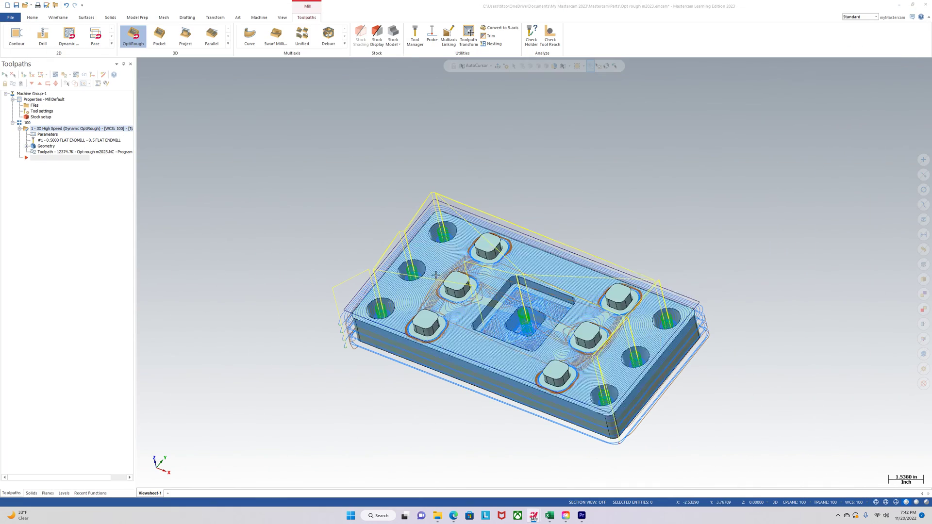
click(889, 6)
mouse_move(229, 357)
middle_down()
mouse_move(237, 333)
mouse_move(226, 335)
mouse_move(231, 350)
middle_up()
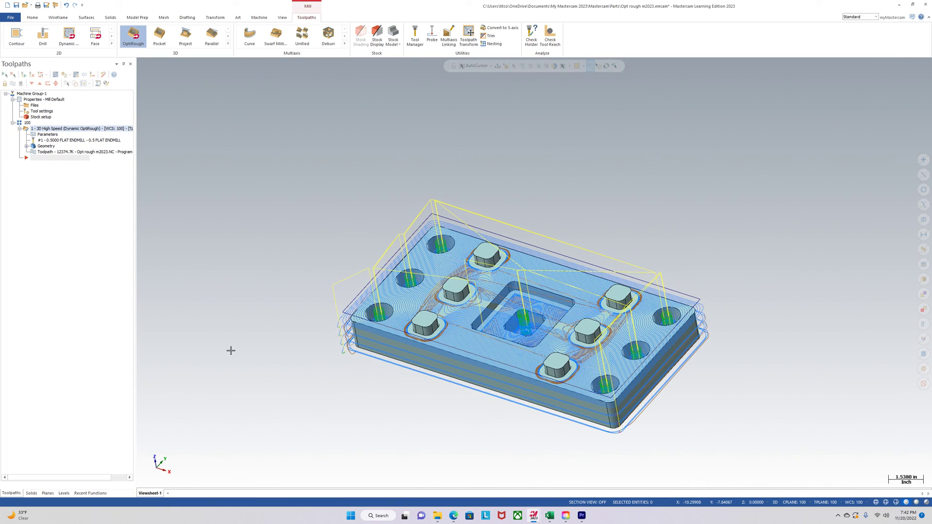